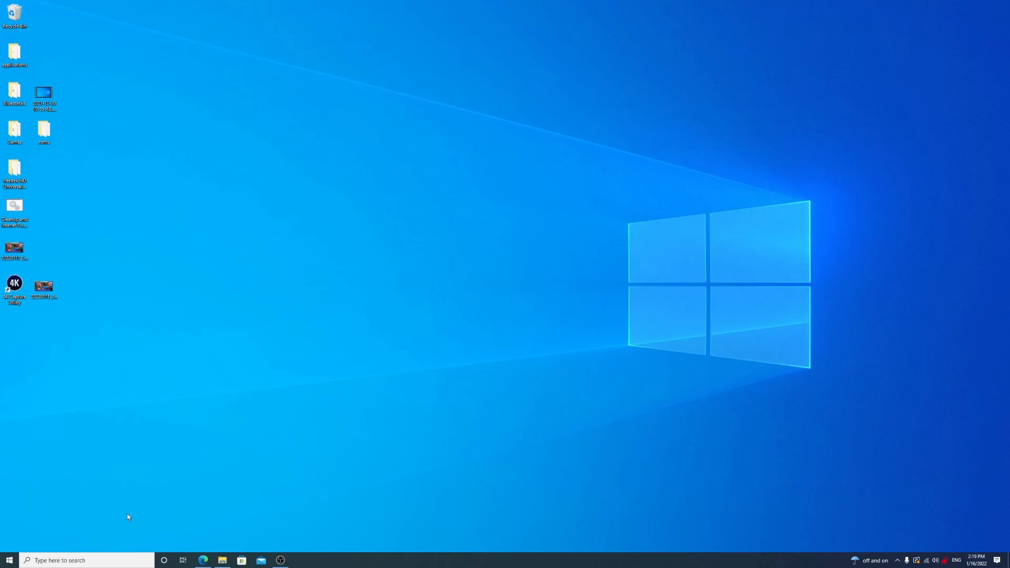
Step: Switch to the browser and review the Elgato downloads page for the HD60 S on Windows, then minimize the browser
click(203, 561)
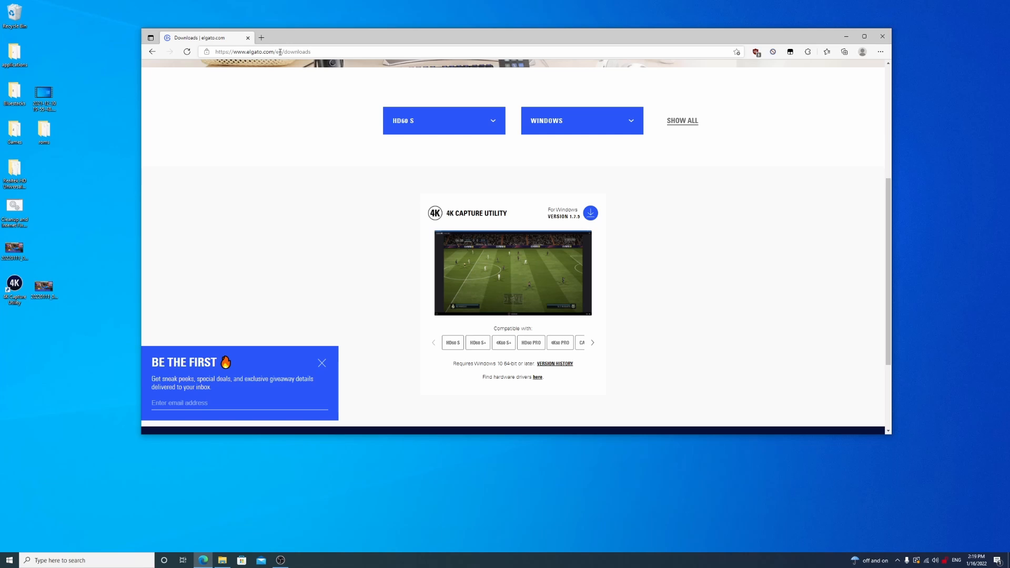
scroll(313, 172, up, 2)
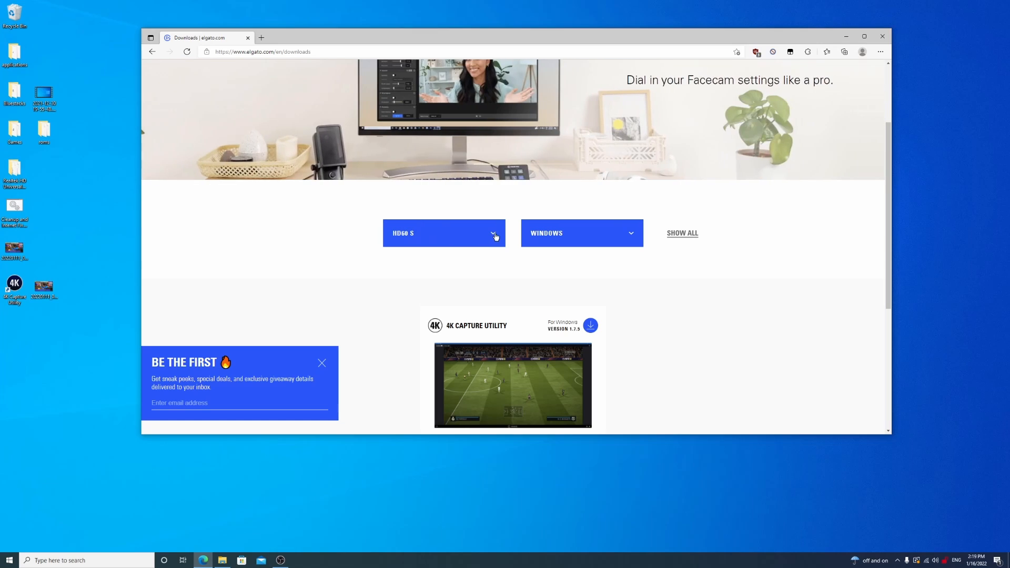
click(495, 235)
click(495, 235)
scroll(405, 290, down, 1)
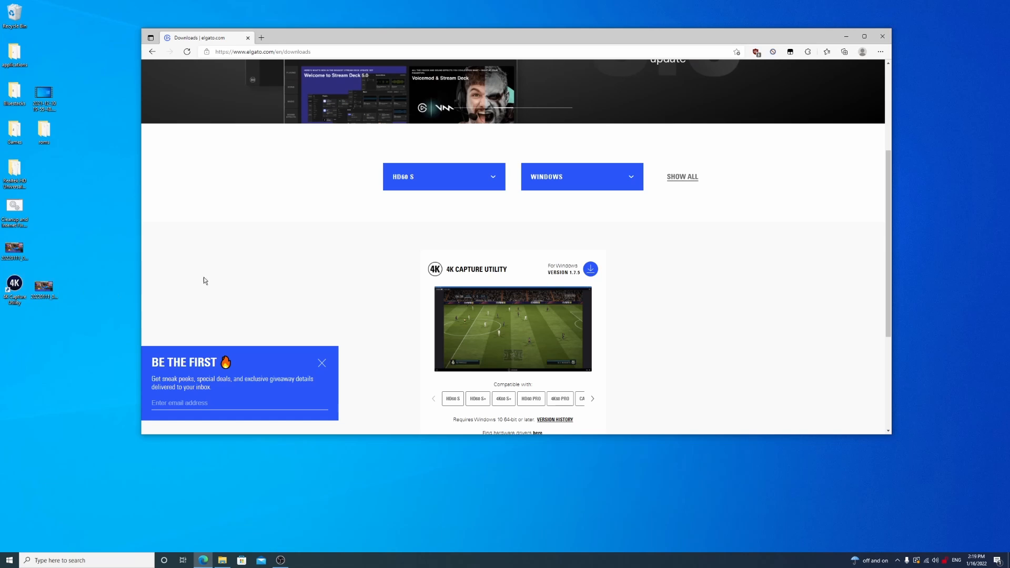
click(846, 36)
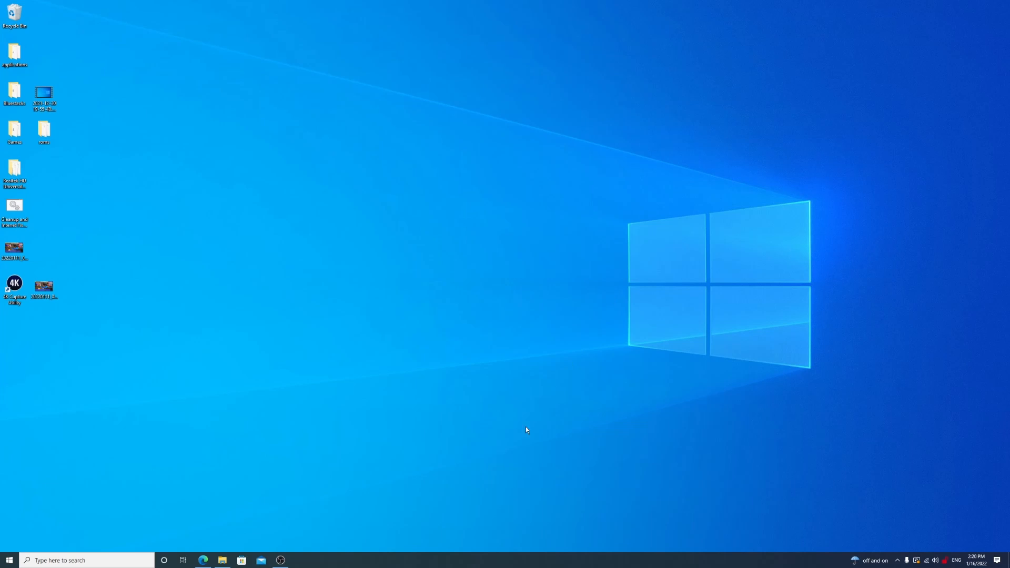
Step: Open the applications folder located on the Desktop in File Explorer
click(281, 560)
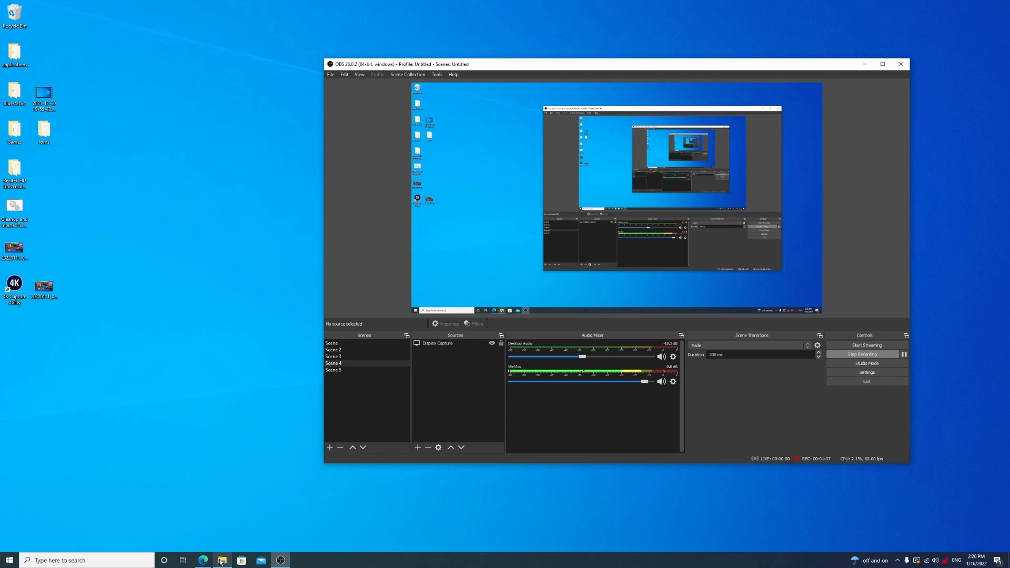
click(221, 562)
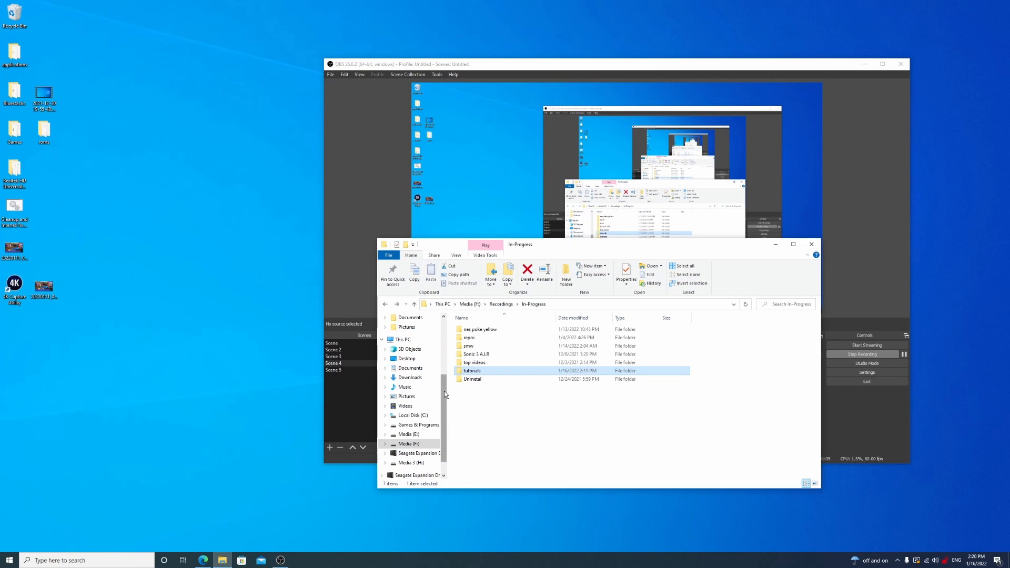
scroll(444, 395, up, 4)
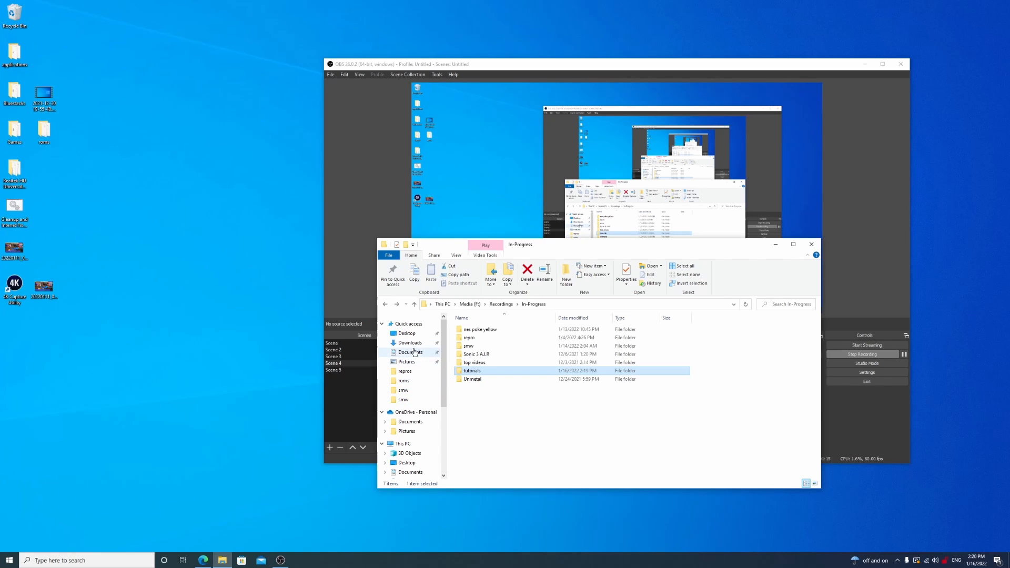
click(406, 334)
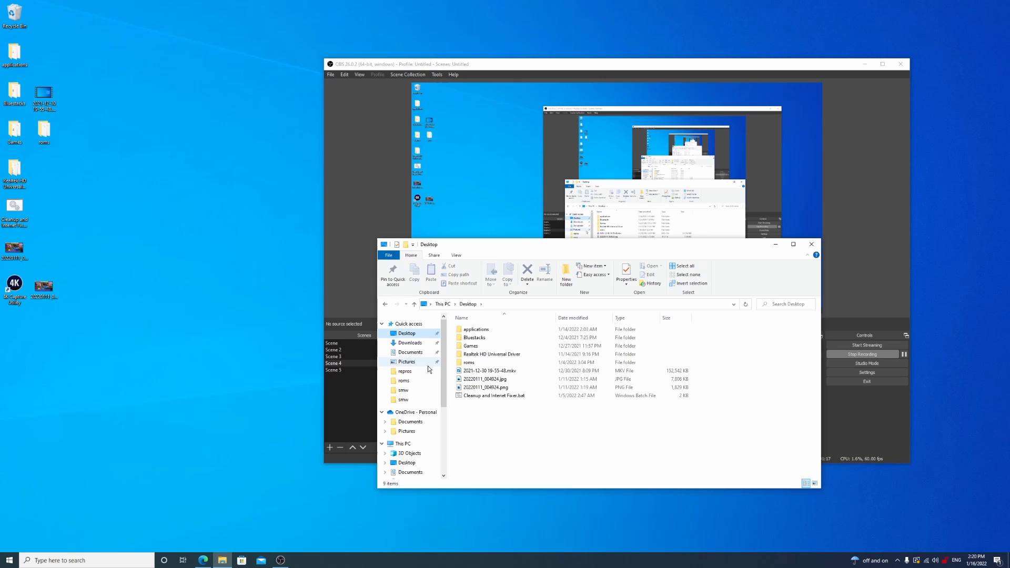
click(482, 330)
double_click(483, 330)
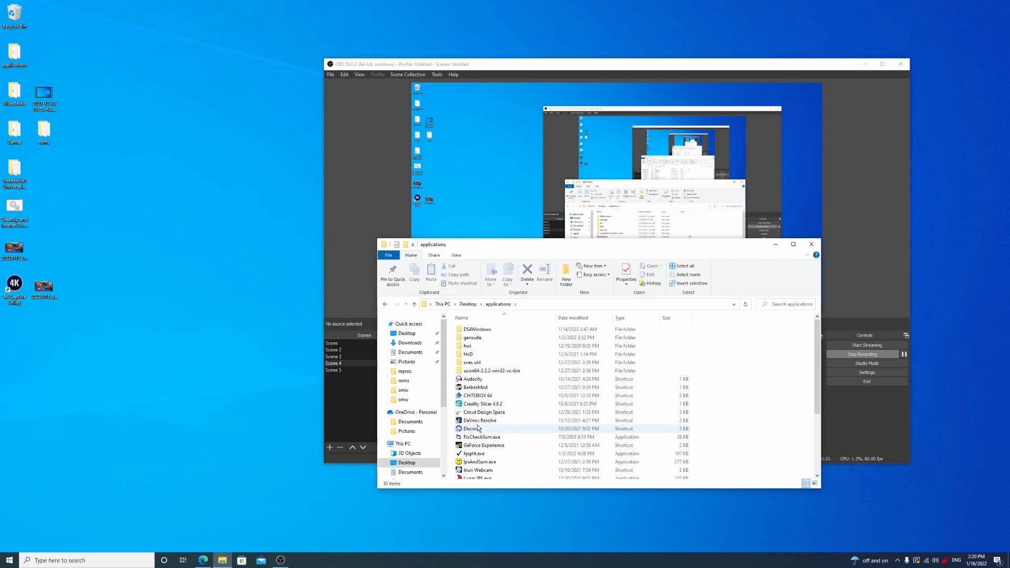
Step: Launch another OBS instance from the obs64.exe shortcut despite the one already running, and close the applications folder window
scroll(473, 463, down, 3)
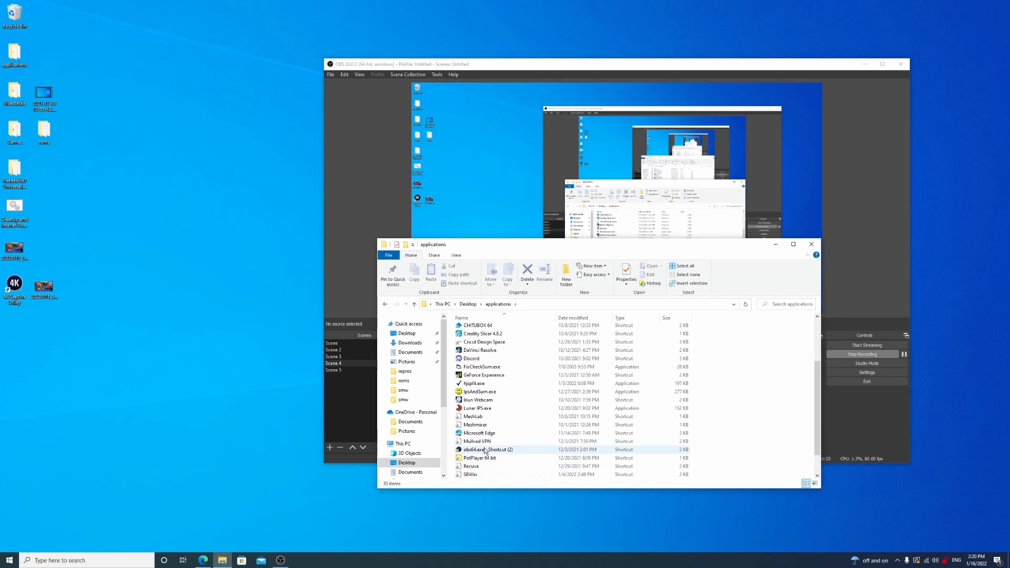
click(487, 450)
double_click(487, 450)
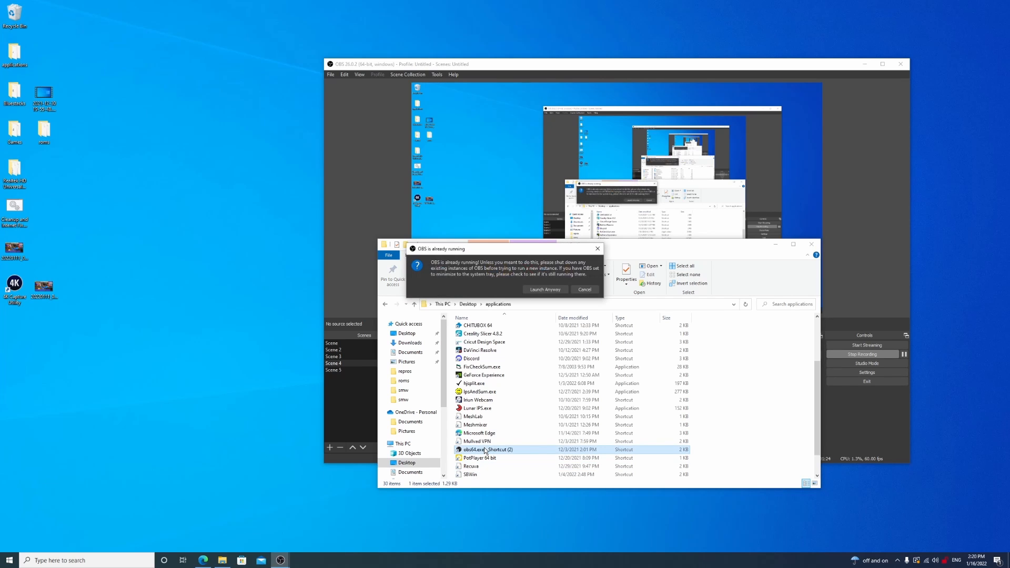
click(547, 290)
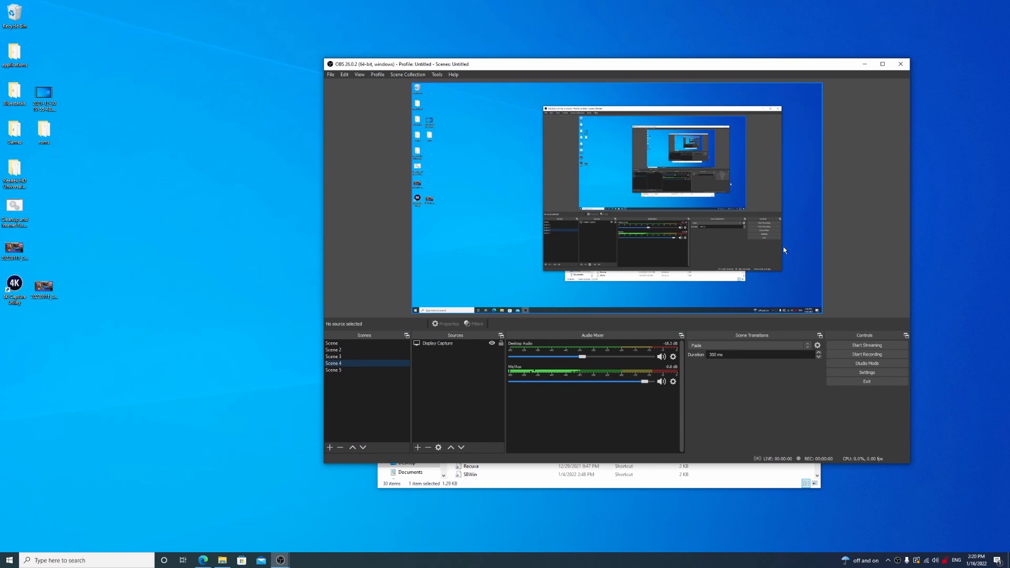
click(731, 477)
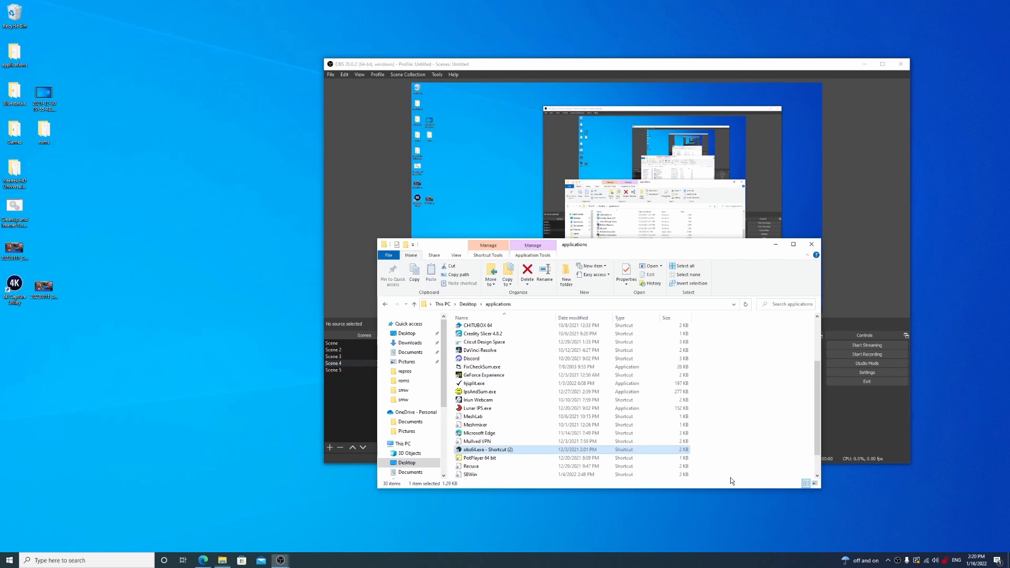
click(812, 242)
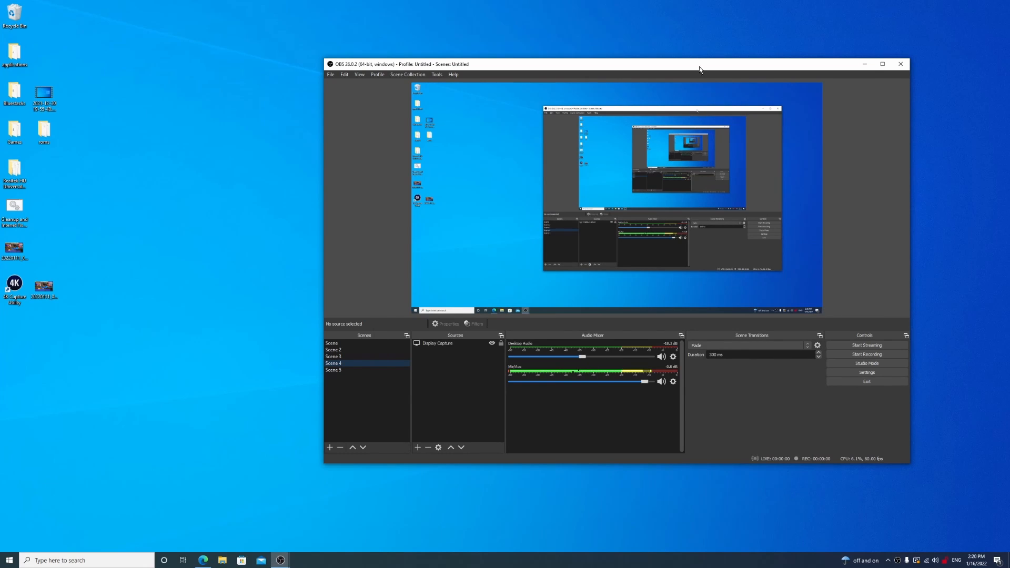
mouse_move(702, 69)
mouse_down()
mouse_move(690, 68)
mouse_move(703, 69)
mouse_up()
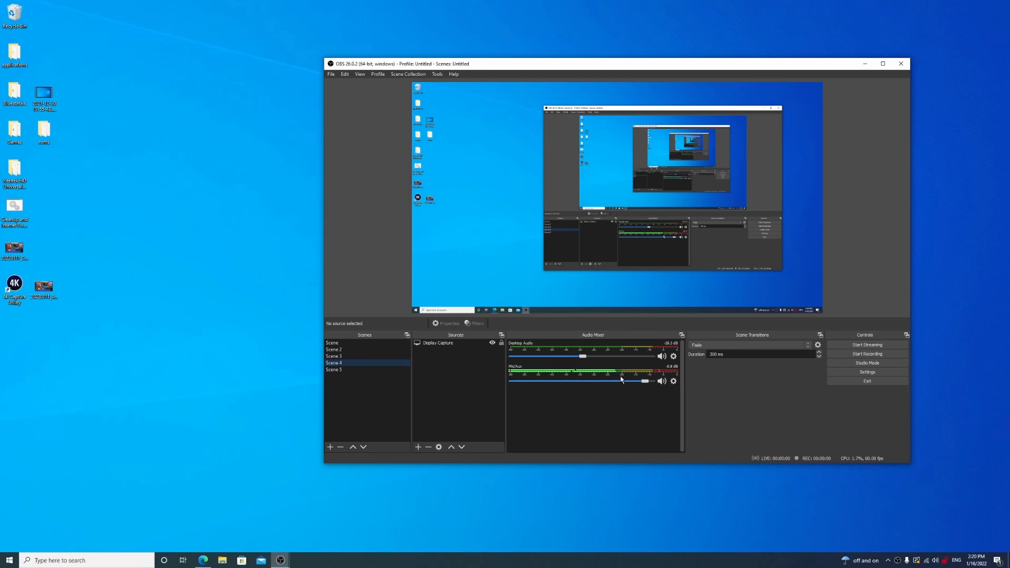
Step: Check the system's speaker volume control and return to OBS
click(888, 560)
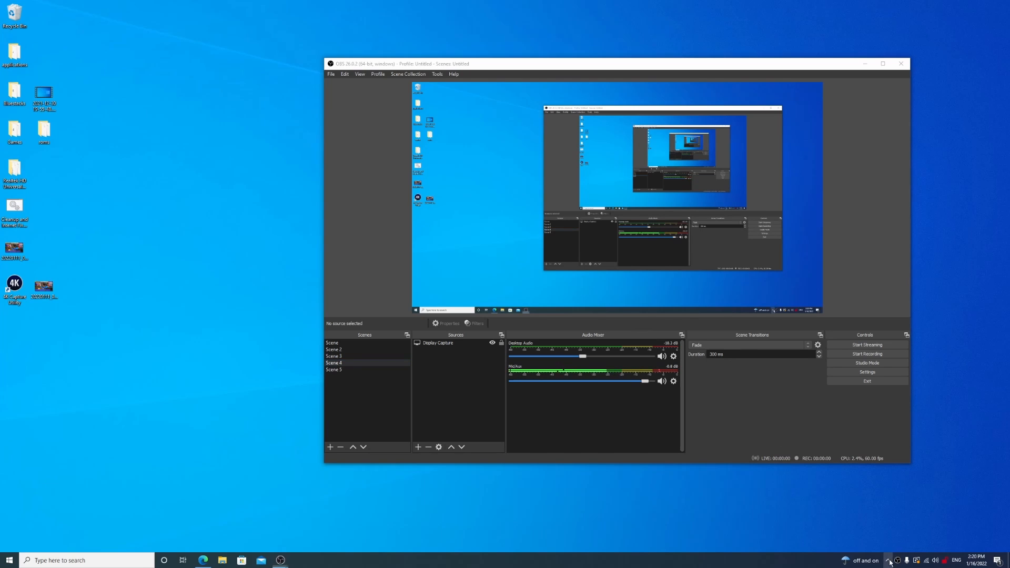
click(936, 563)
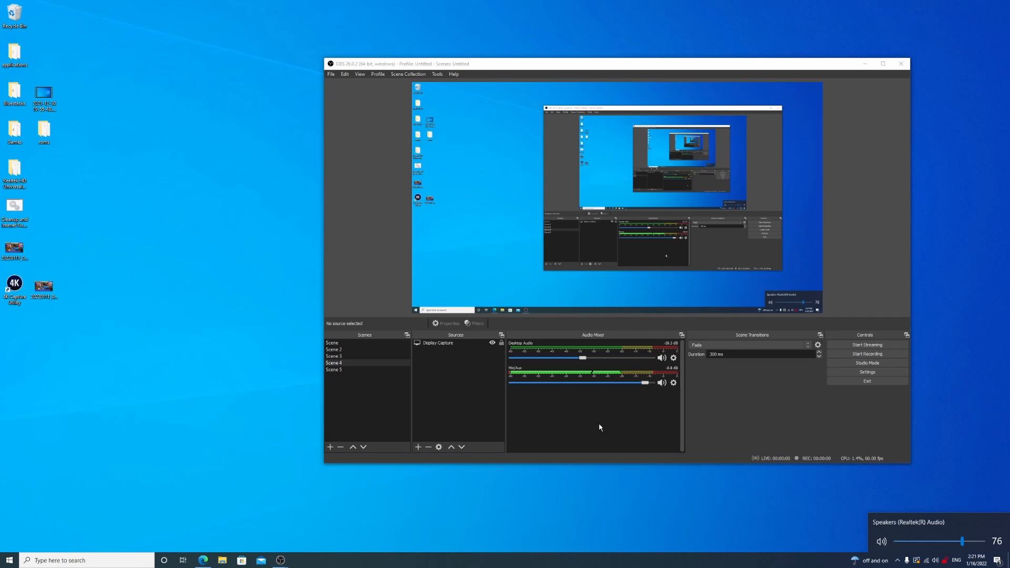
click(355, 407)
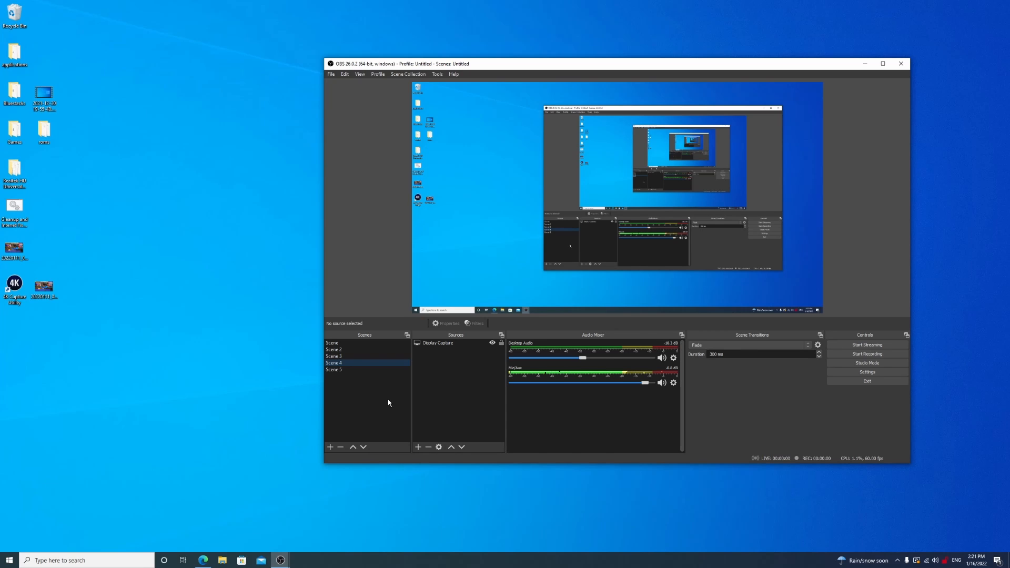
Step: Add a new scene named "nes tutorial"
click(329, 446)
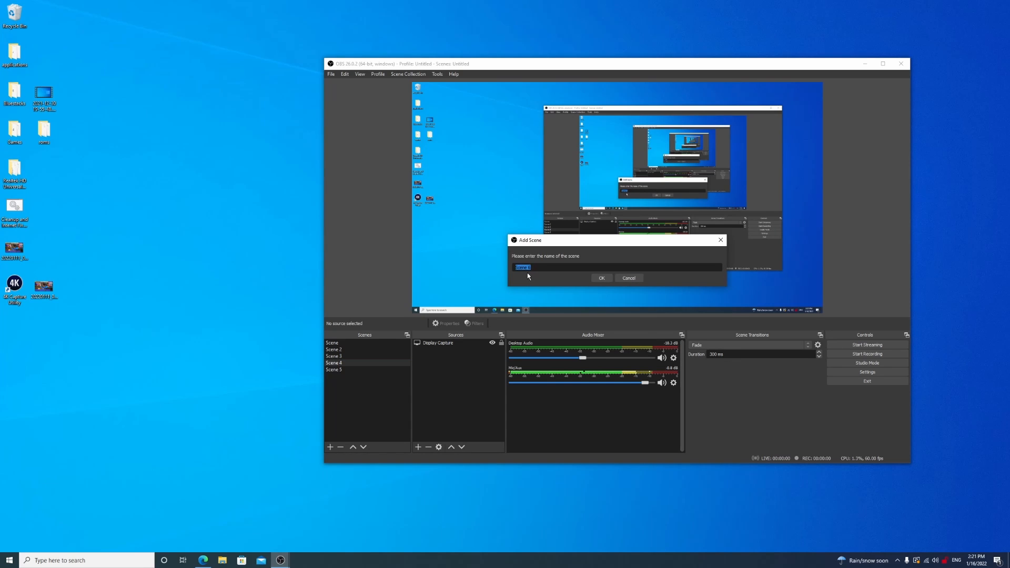
text(nes tutorial)
key(Return)
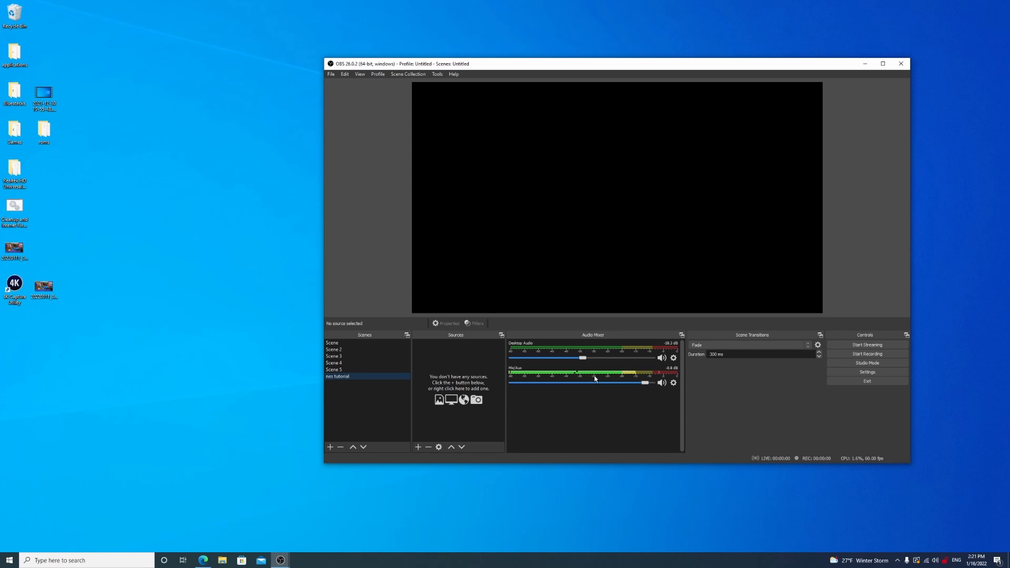
Step: Add a new Video Capture Device source named "HD60 S (1)" to the scene, using the Game Capture HD60 S device
click(418, 446)
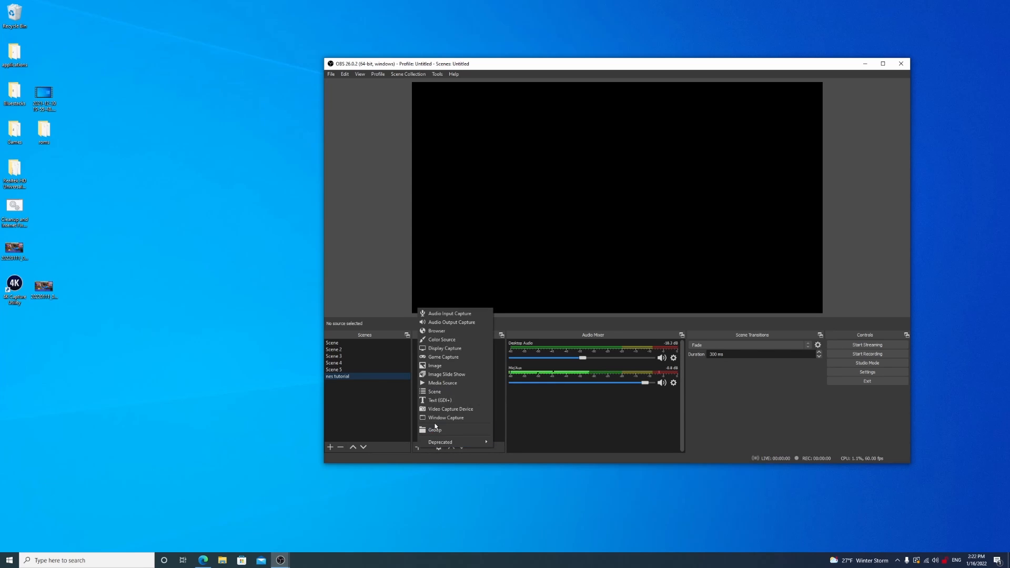
click(453, 410)
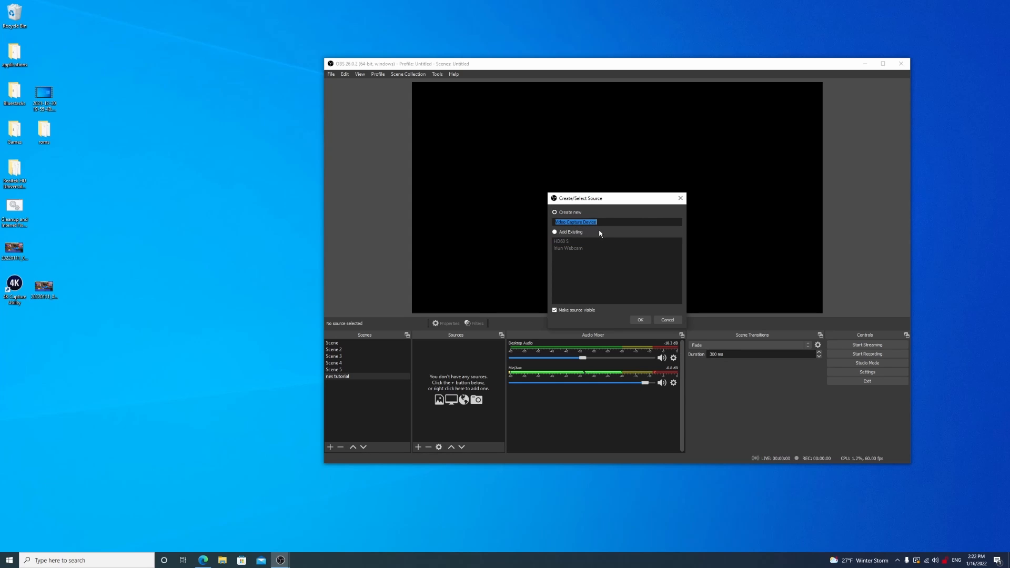
text(HD60 S)
click(645, 321)
click(645, 275)
text((1))
click(641, 321)
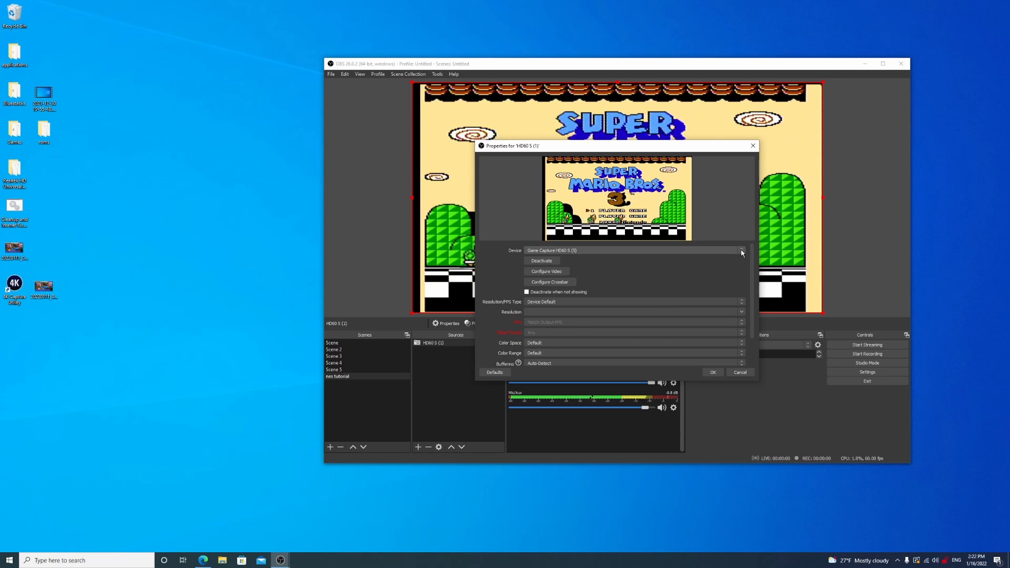
click(740, 252)
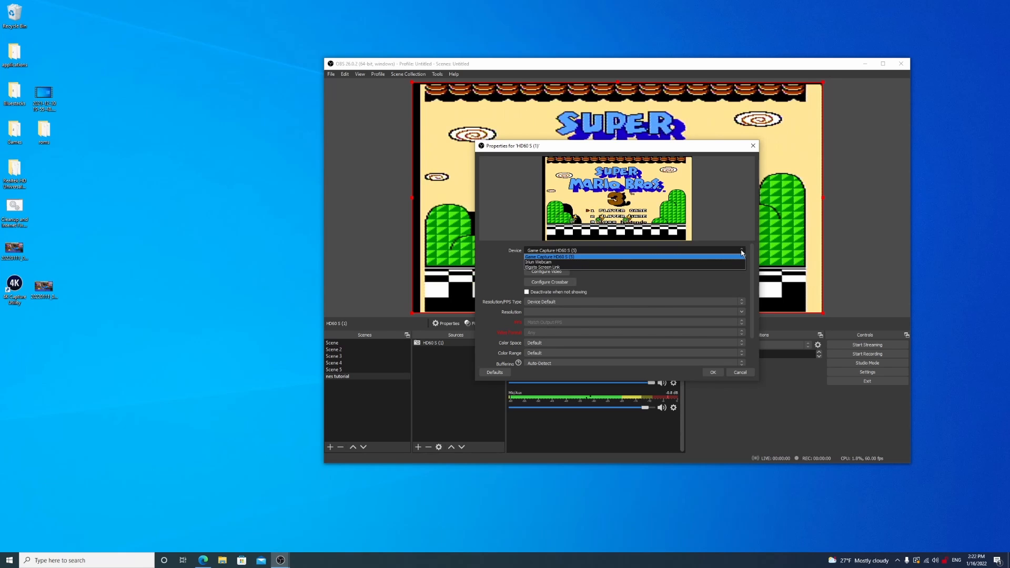
click(556, 257)
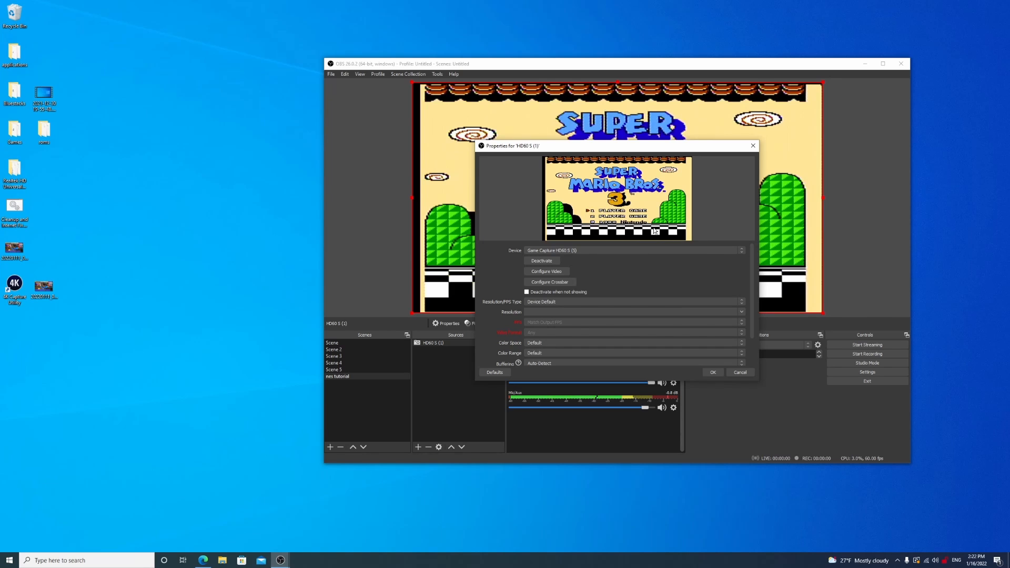
Step: Open the capture device's video configuration and apply PAL_M as the decoder's video standard
click(555, 272)
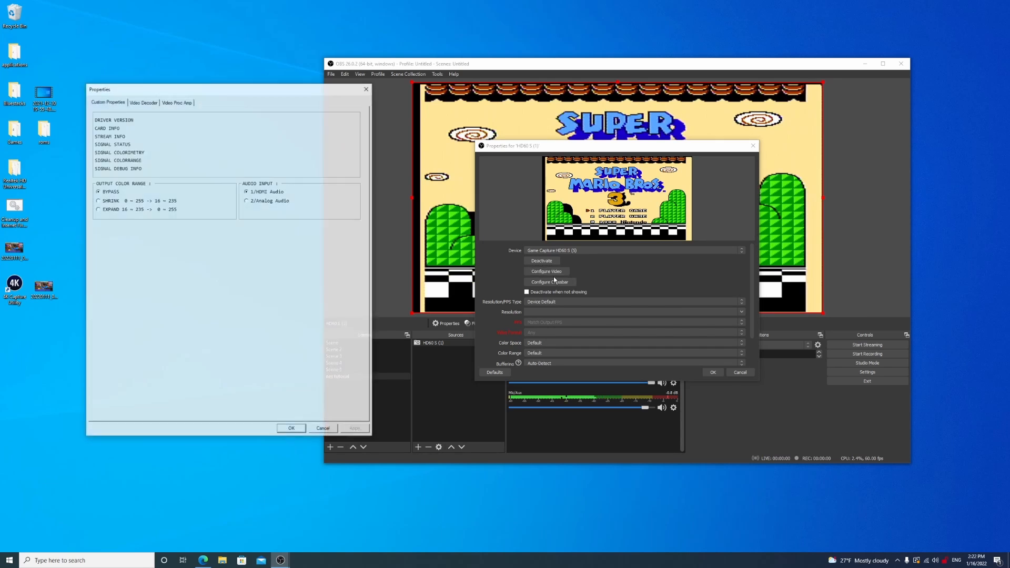
click(144, 103)
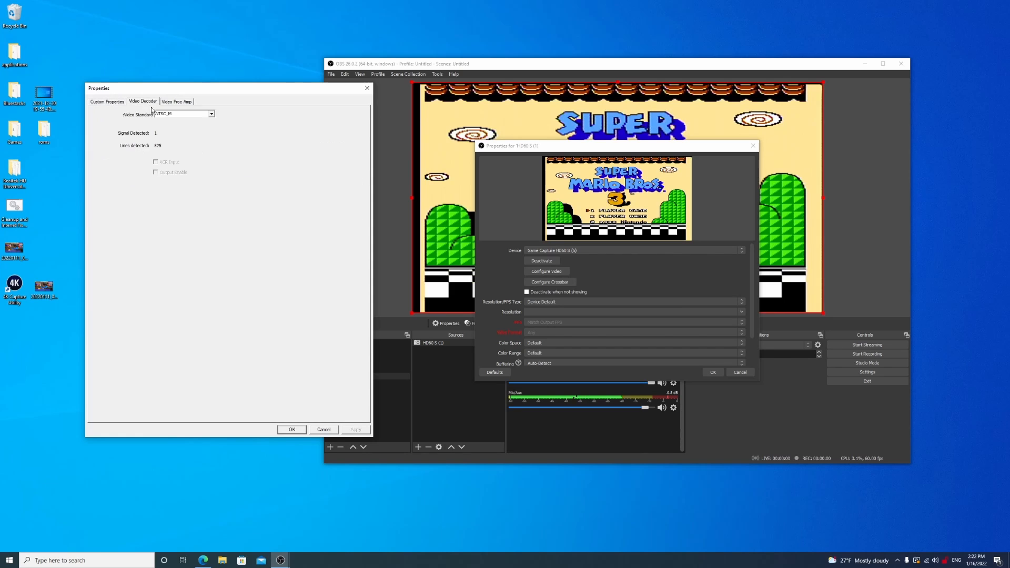
click(210, 114)
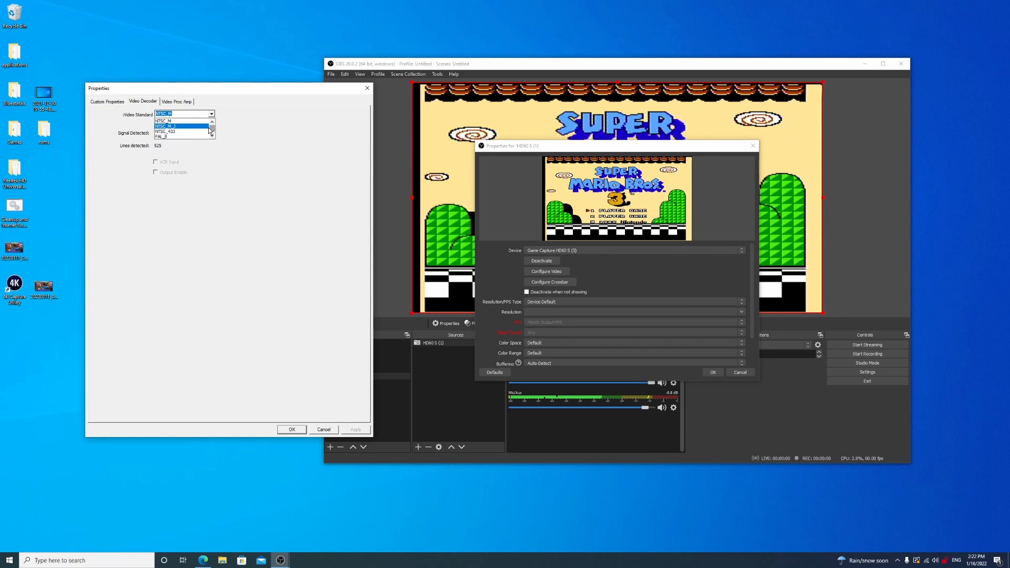
scroll(192, 126, down, 2)
click(165, 122)
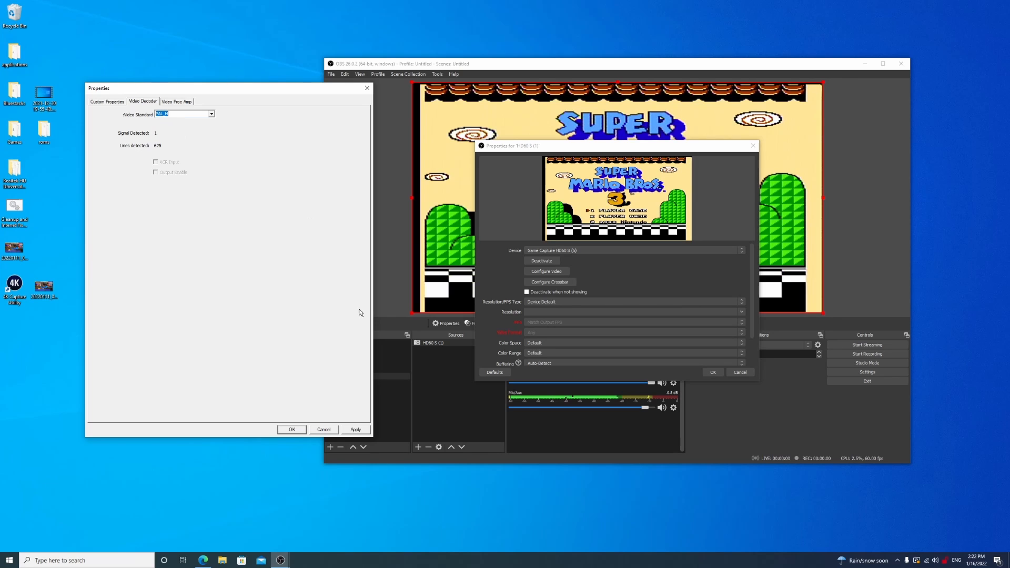
click(349, 430)
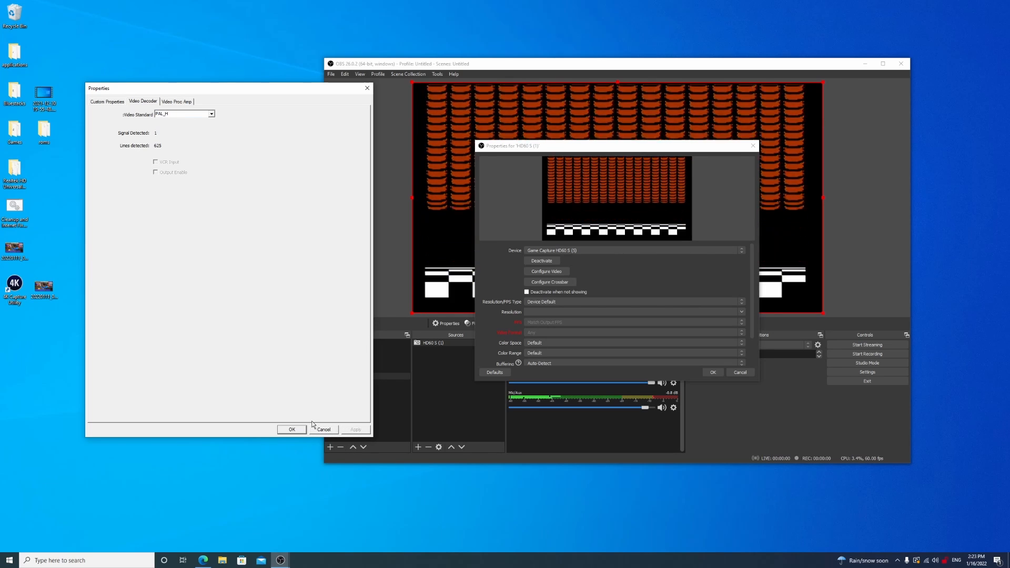
Step: Change the decoder's video standard to NTSC_433 and apply it
click(210, 114)
scroll(188, 133, up, 1)
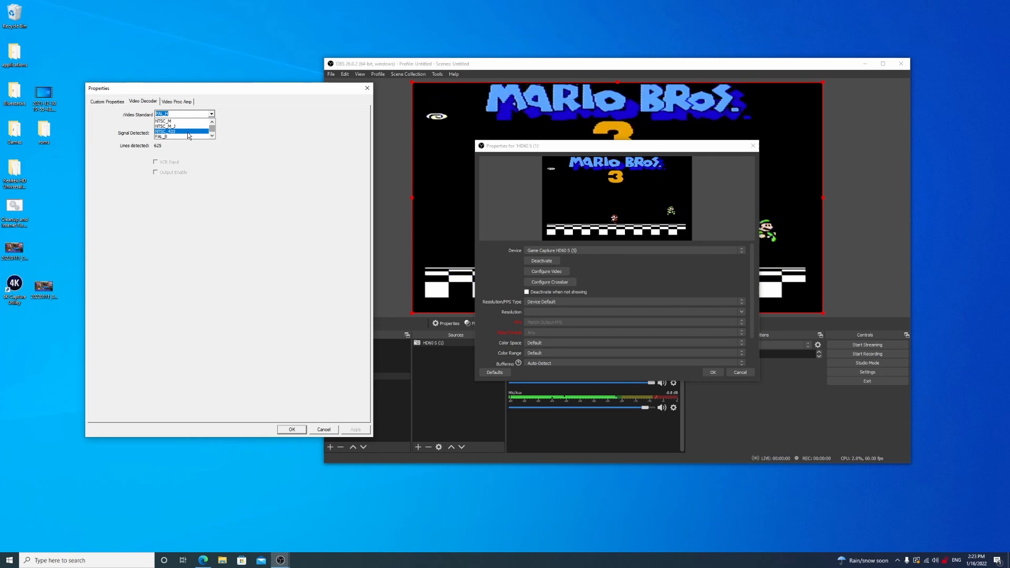
click(180, 131)
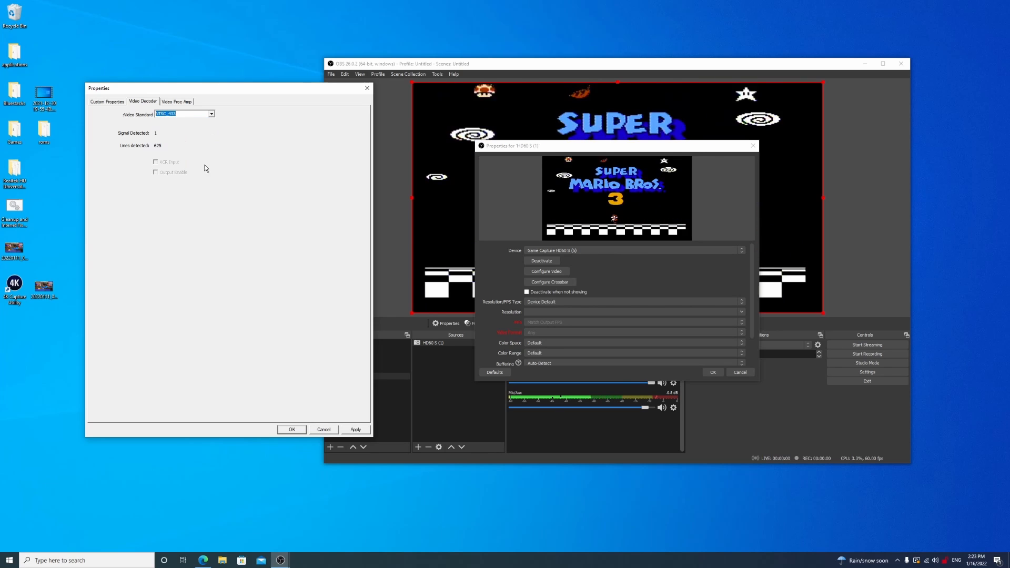
click(356, 430)
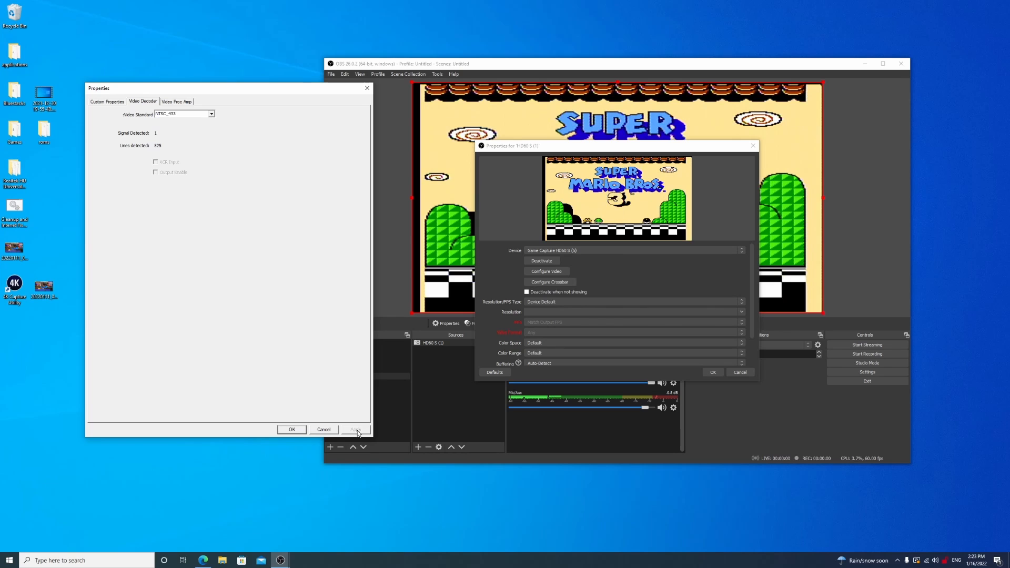
Step: Set the decoder's video standard to NTSC_M, apply it, and close the video configuration
click(211, 114)
scroll(199, 134, up, 1)
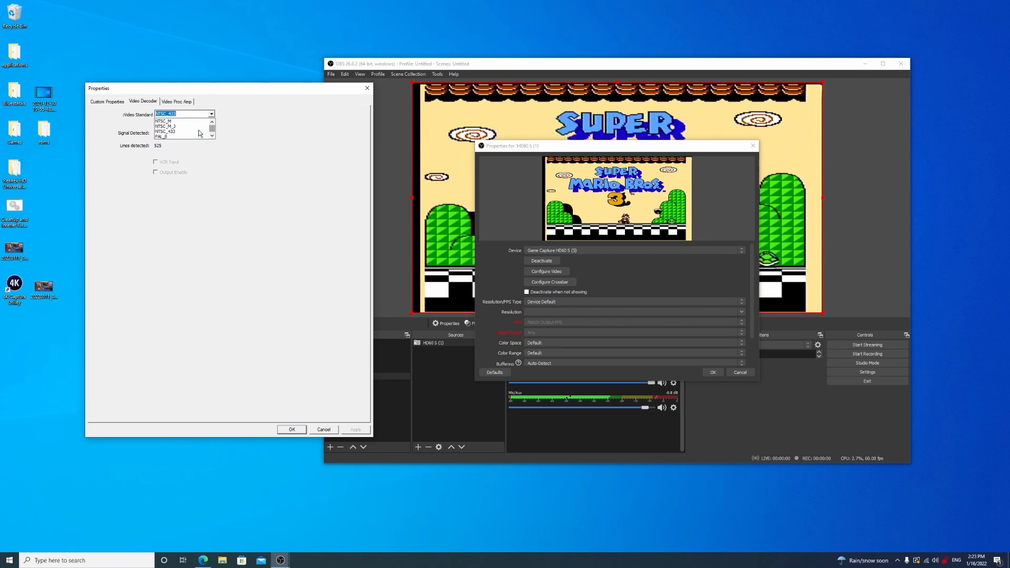
click(162, 122)
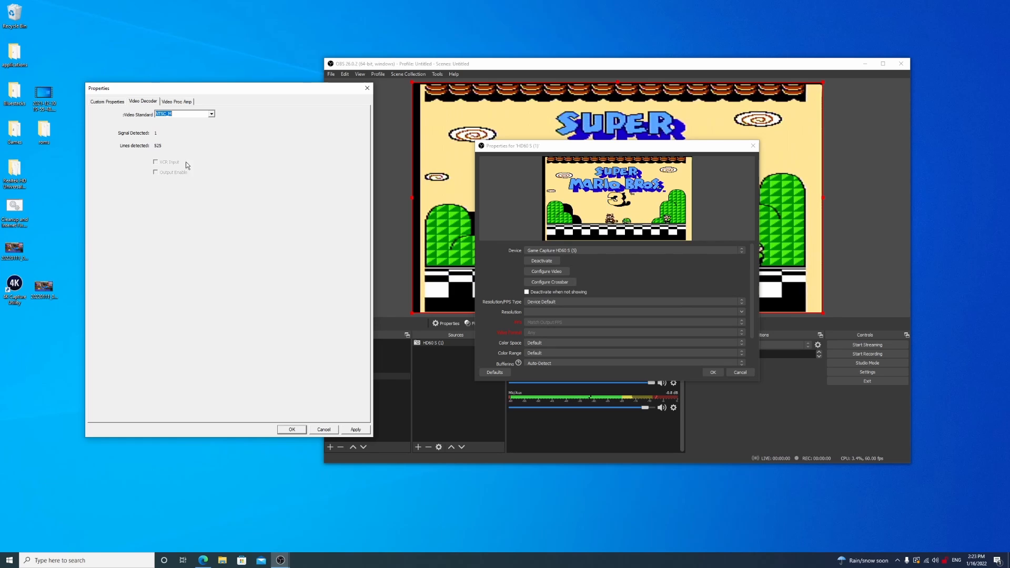
click(365, 433)
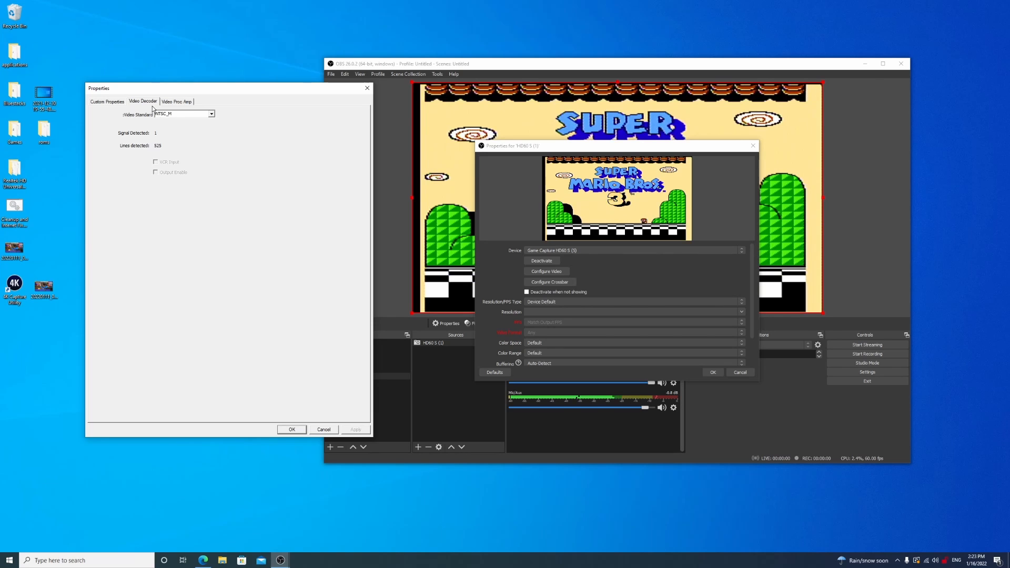
click(297, 429)
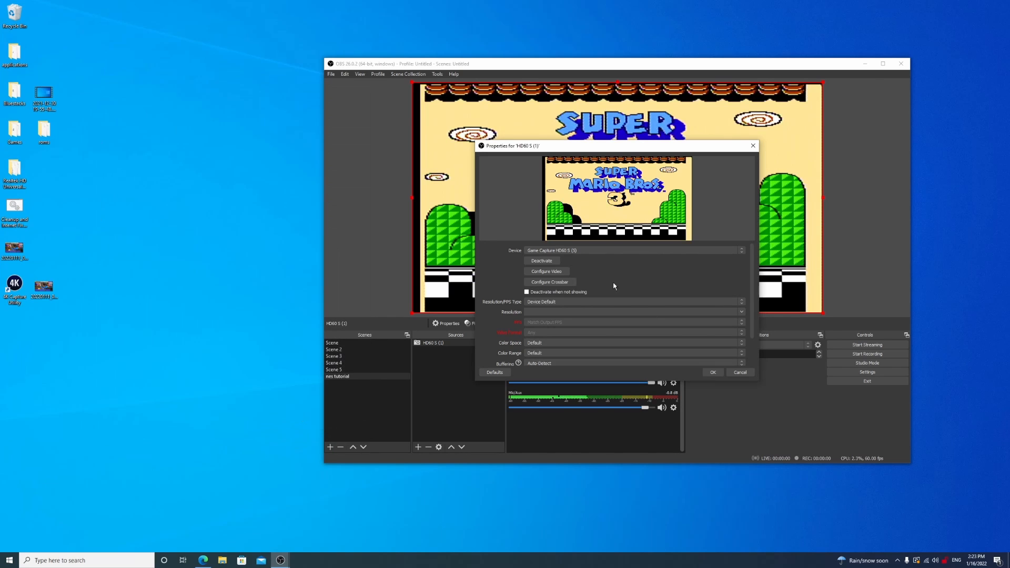
Step: Reopen the capture device's video configuration and check the signal information and the decoder's video standard
click(559, 272)
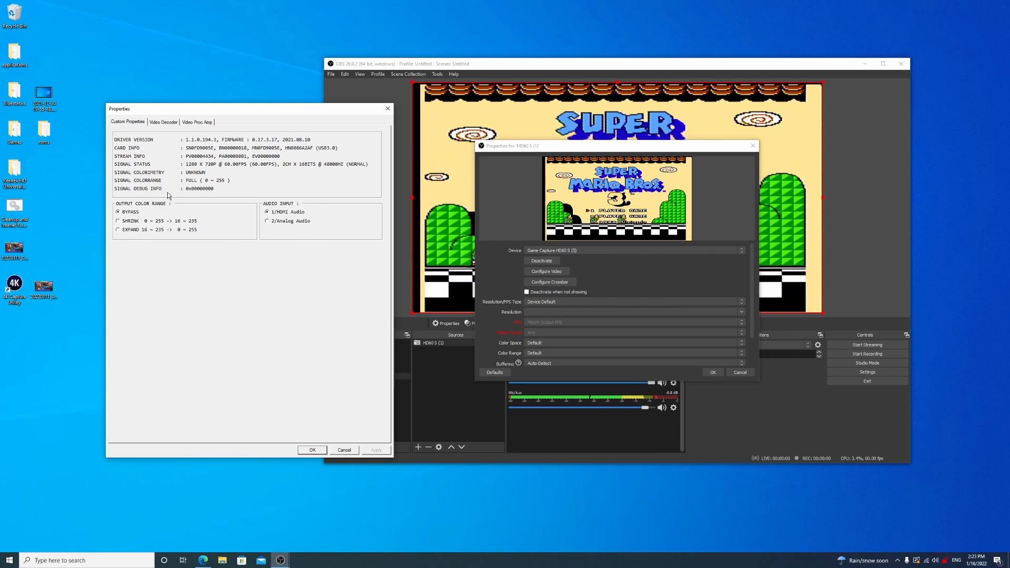
click(165, 122)
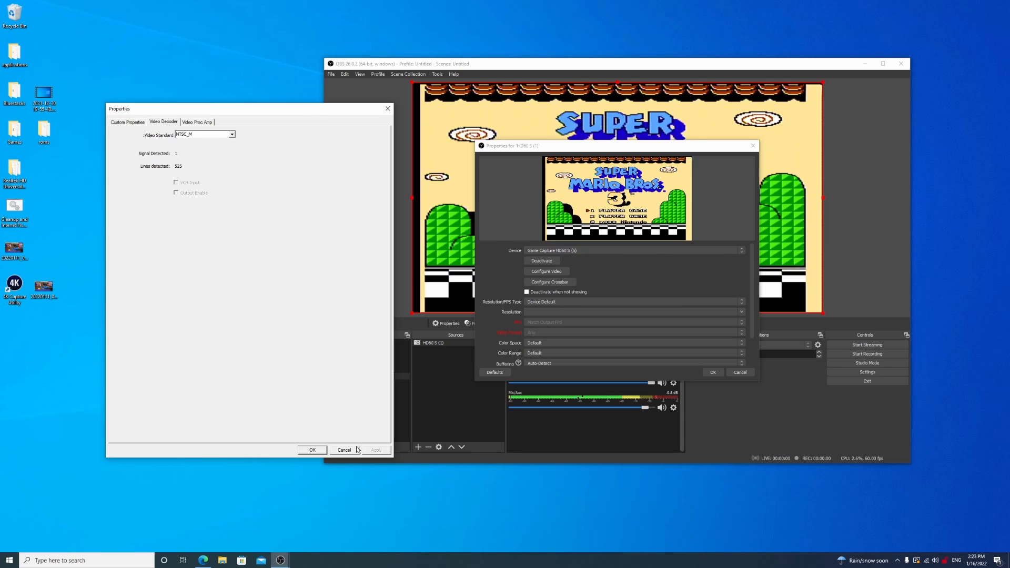
click(316, 451)
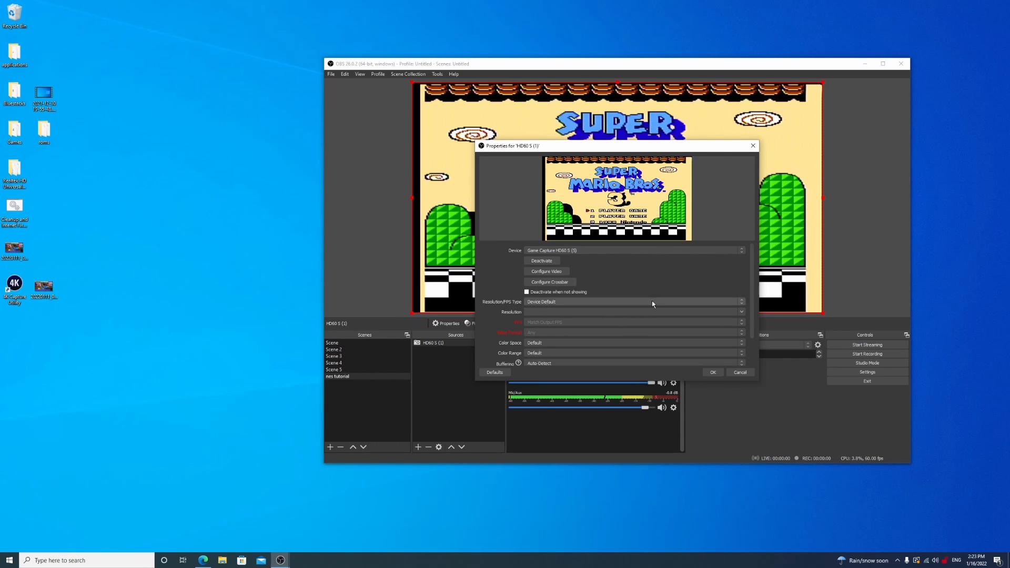
Step: Set the HD60 S source's audio output mode to "Capture audio only" and accept the source properties
scroll(638, 336, down, 3)
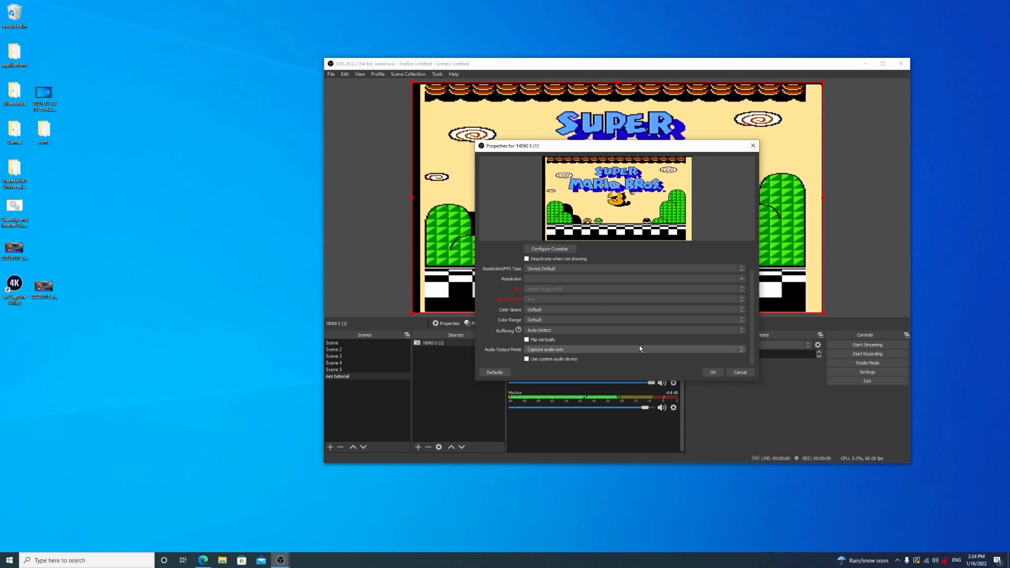
click(548, 351)
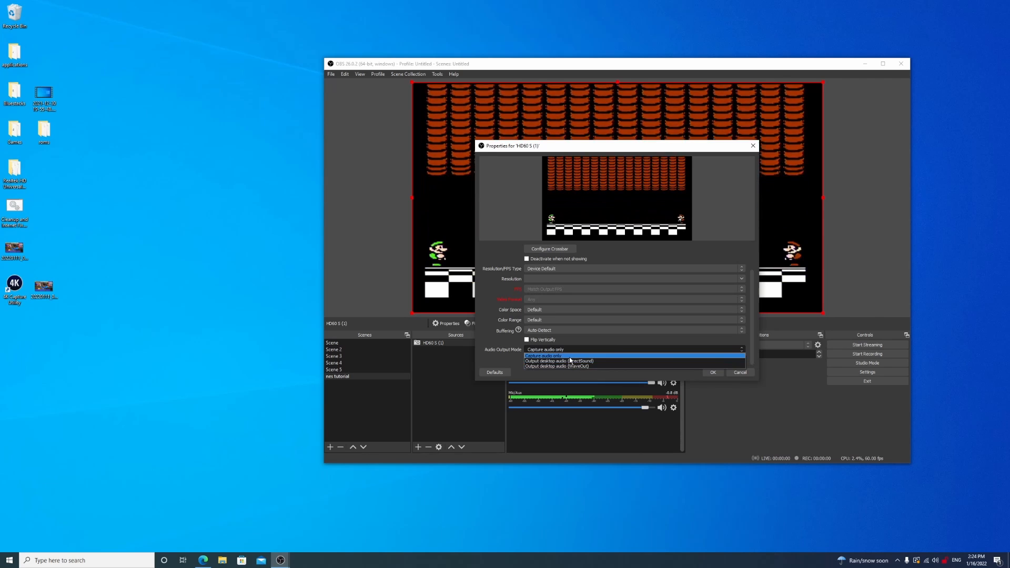
click(579, 356)
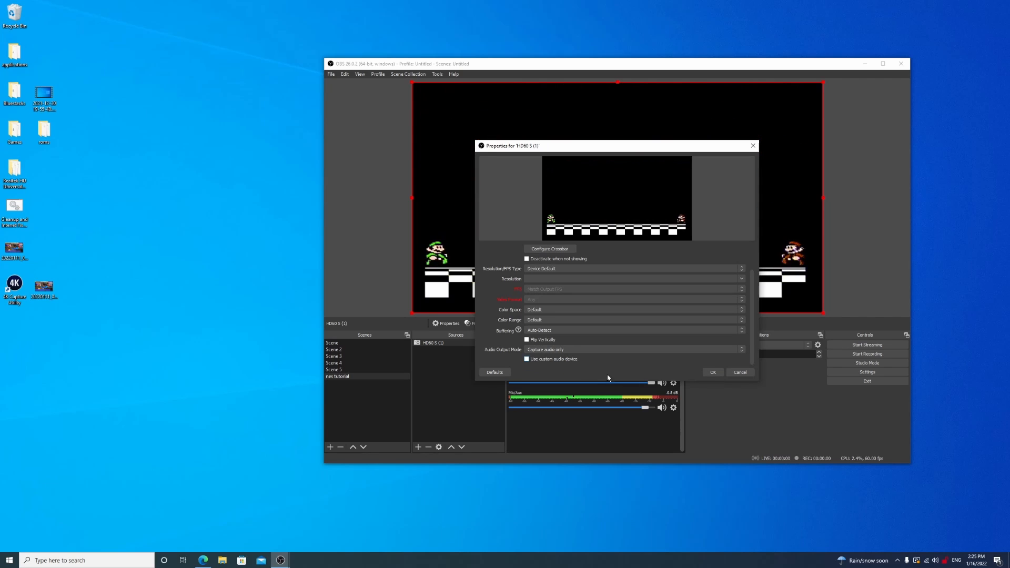
click(713, 372)
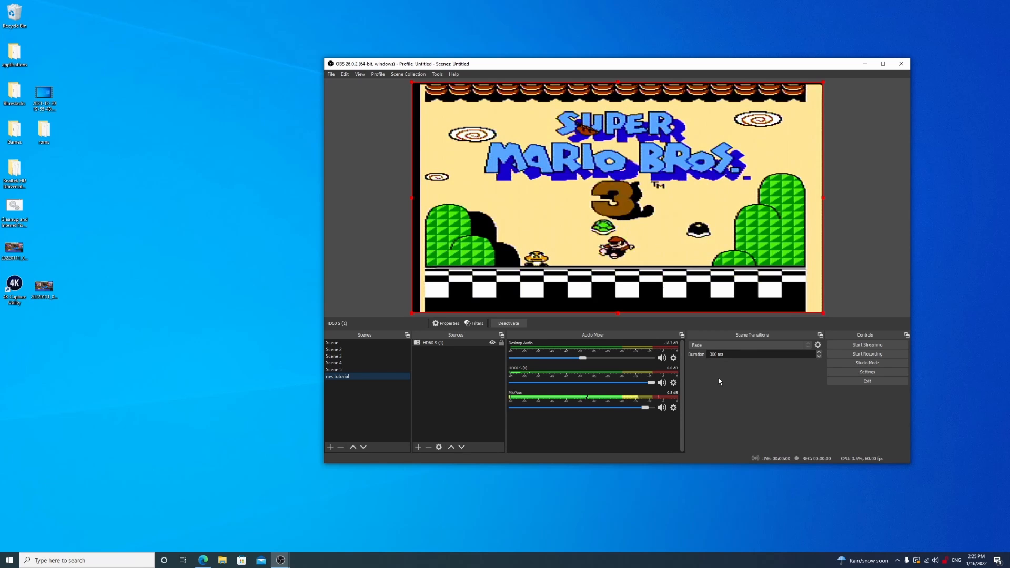
Step: Examine the video resolution and frame rate settings, plus the output settings' recording format and audio bitrate options
click(872, 373)
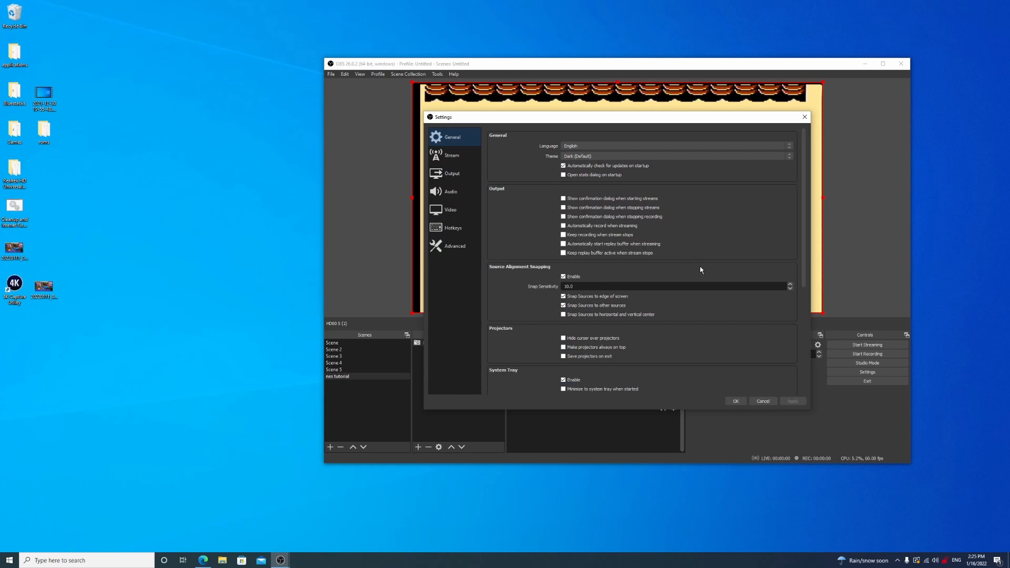
click(453, 211)
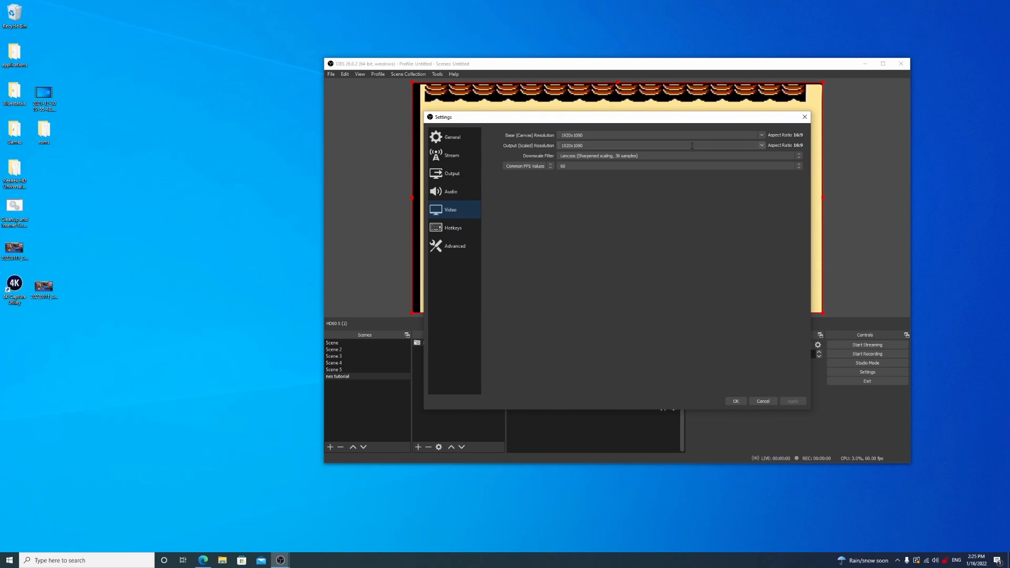
click(455, 177)
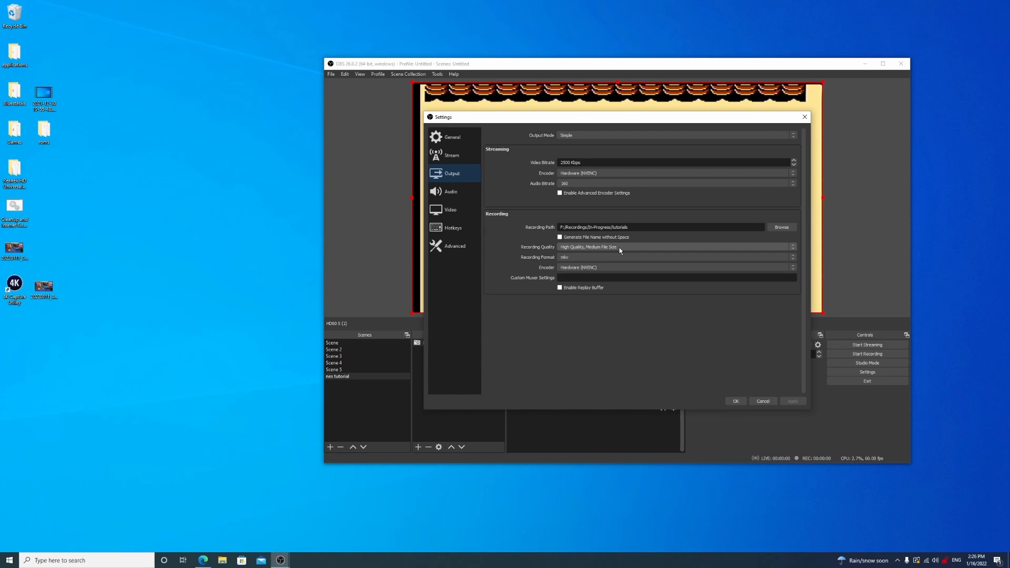
click(574, 257)
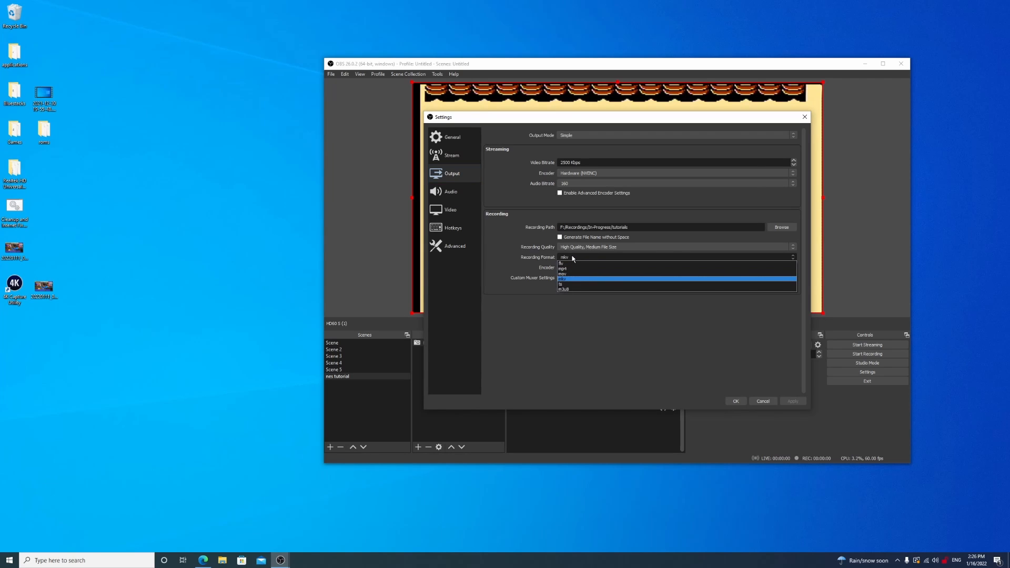
click(573, 257)
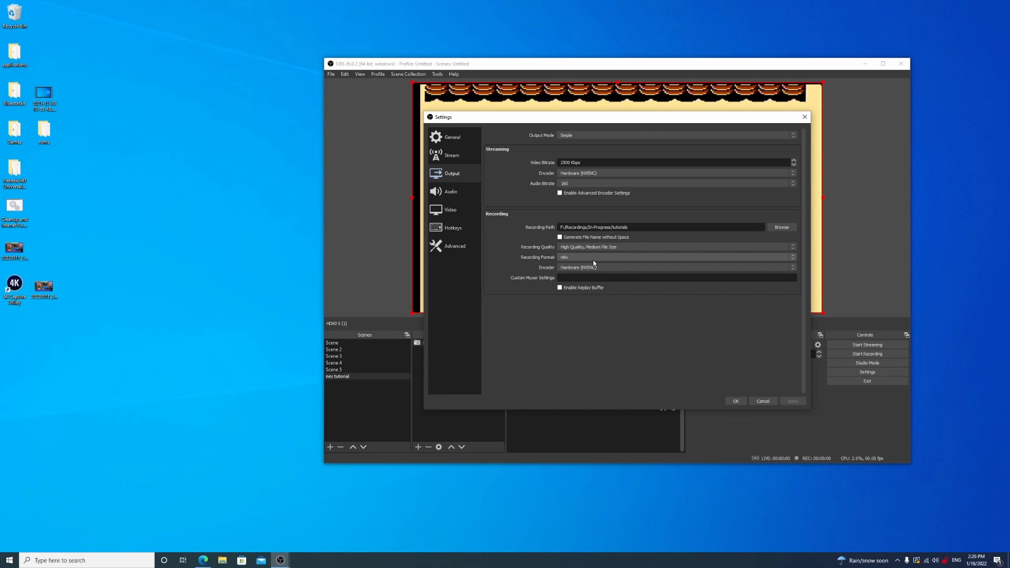
click(747, 183)
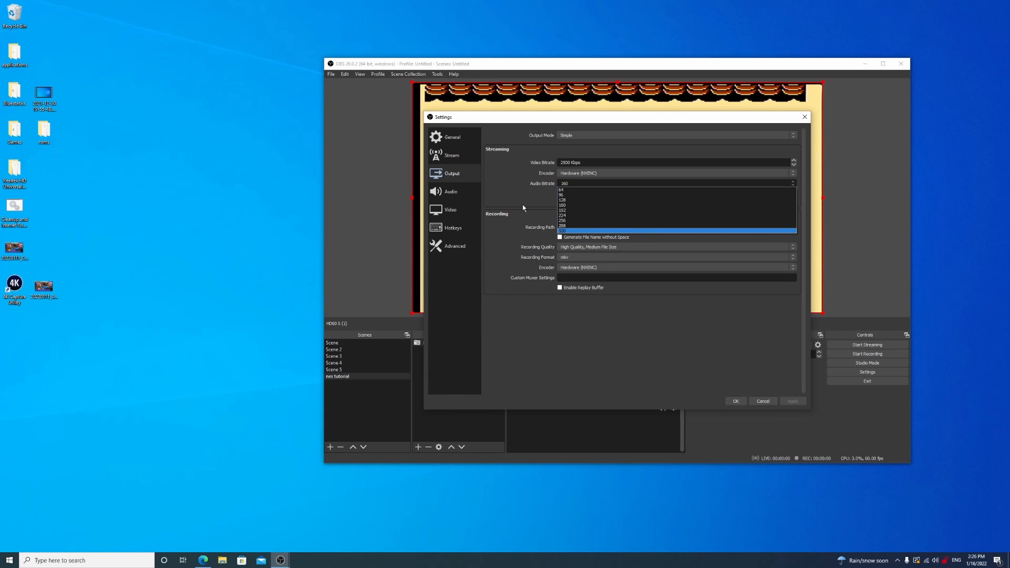
click(525, 204)
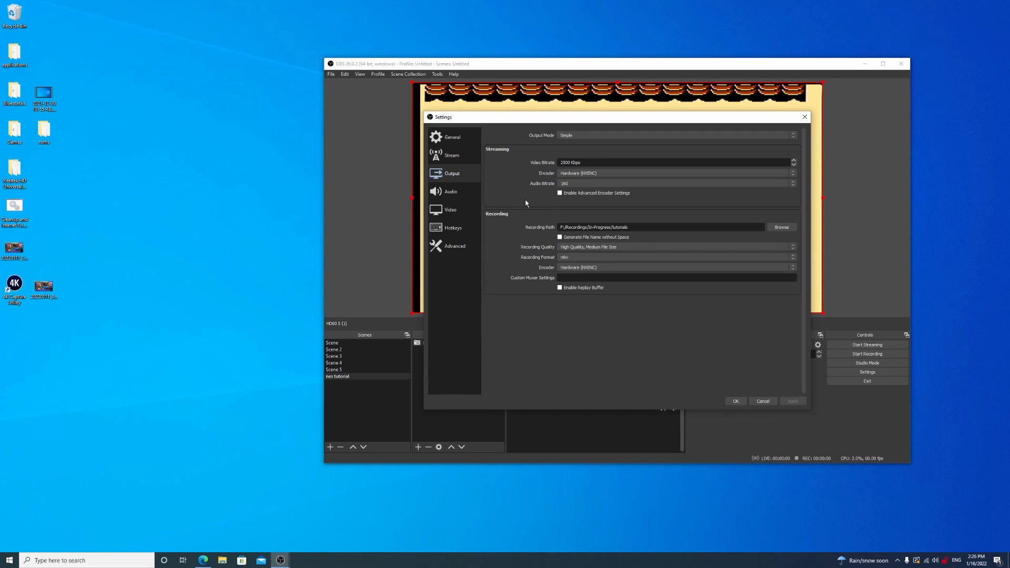
Step: Examine the advanced renderer options, the video settings and the general settings, leaving the settings without changes
click(459, 246)
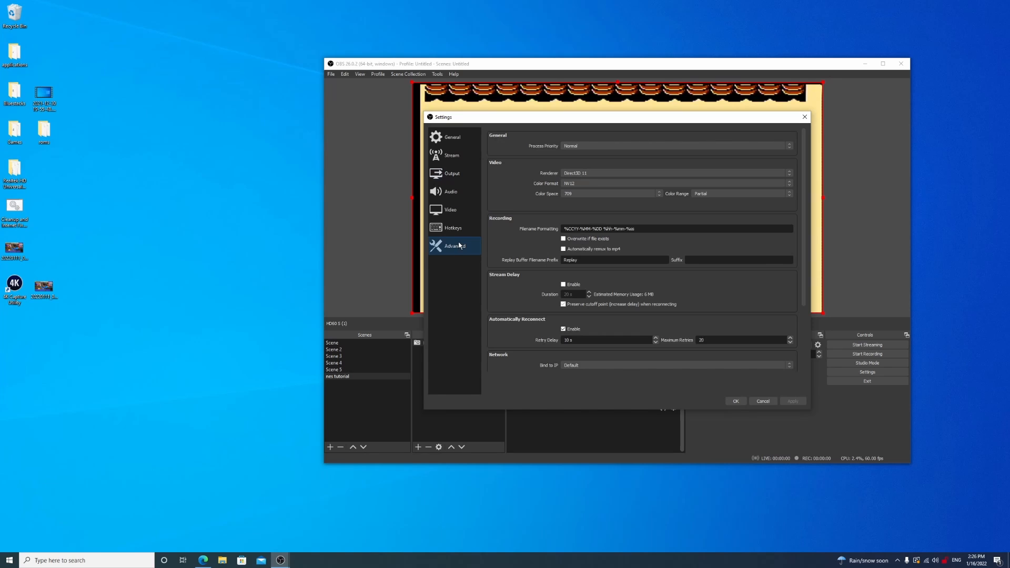
click(630, 173)
click(630, 173)
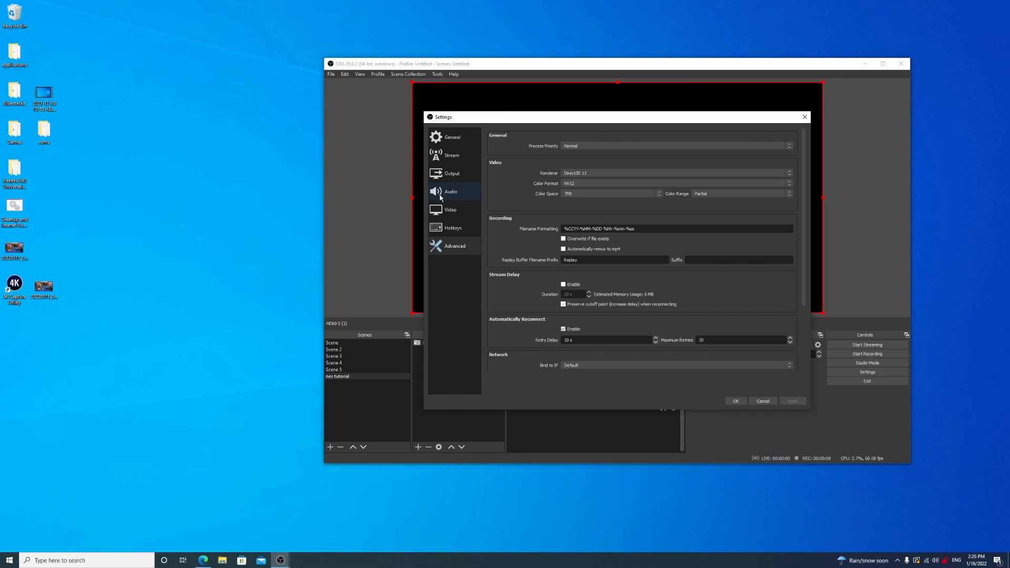
click(441, 210)
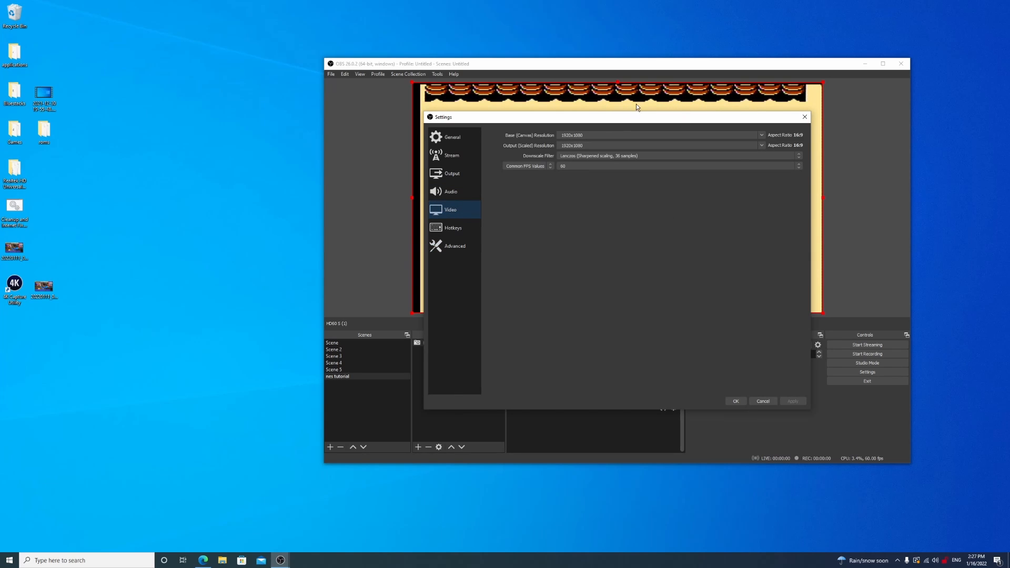
click(454, 138)
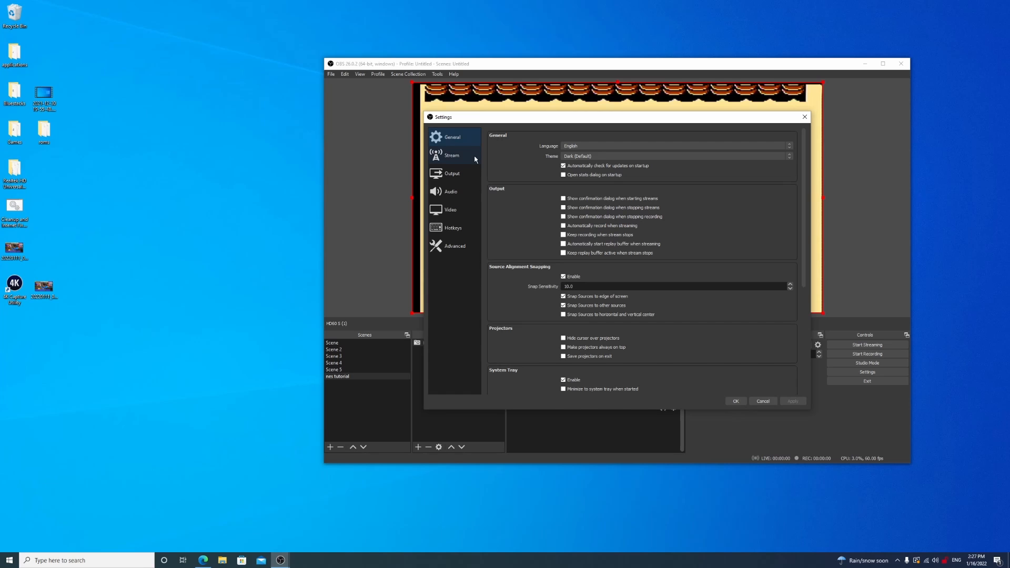
scroll(692, 230, down, 8)
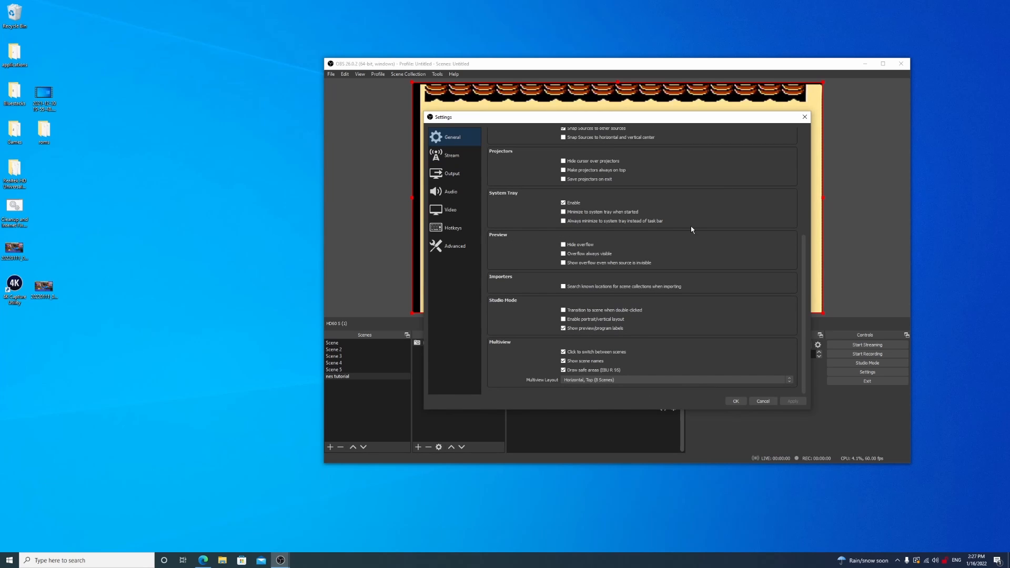
click(764, 402)
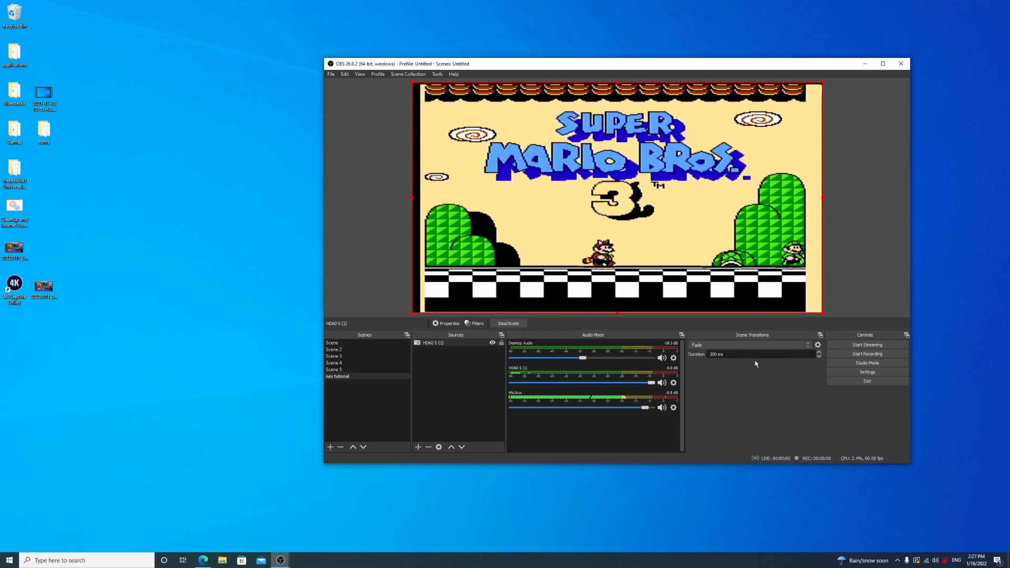
Step: Add a Color Correction effect filter with its default name to the HD60 S (1) source
right_click(701, 242)
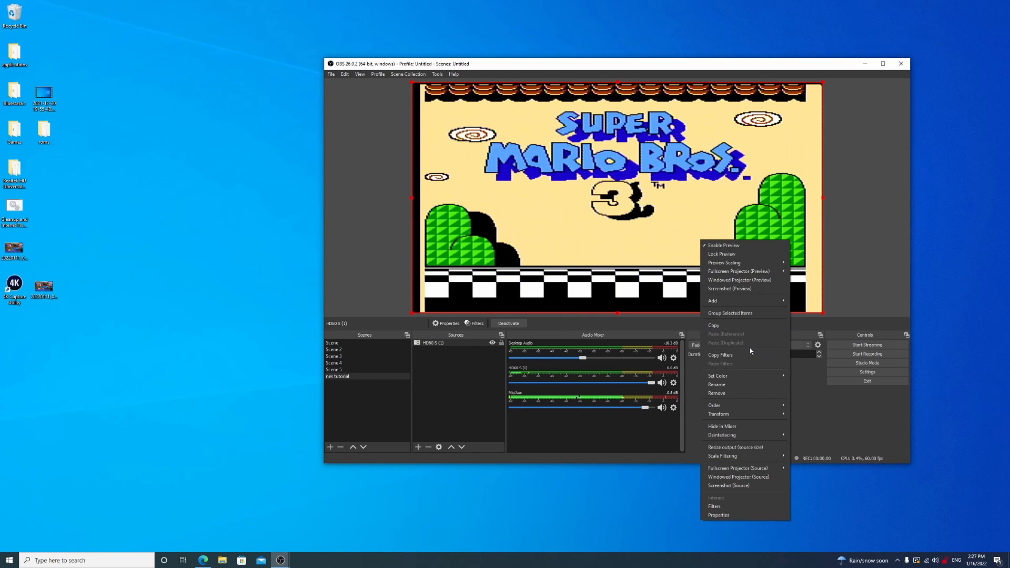
click(739, 507)
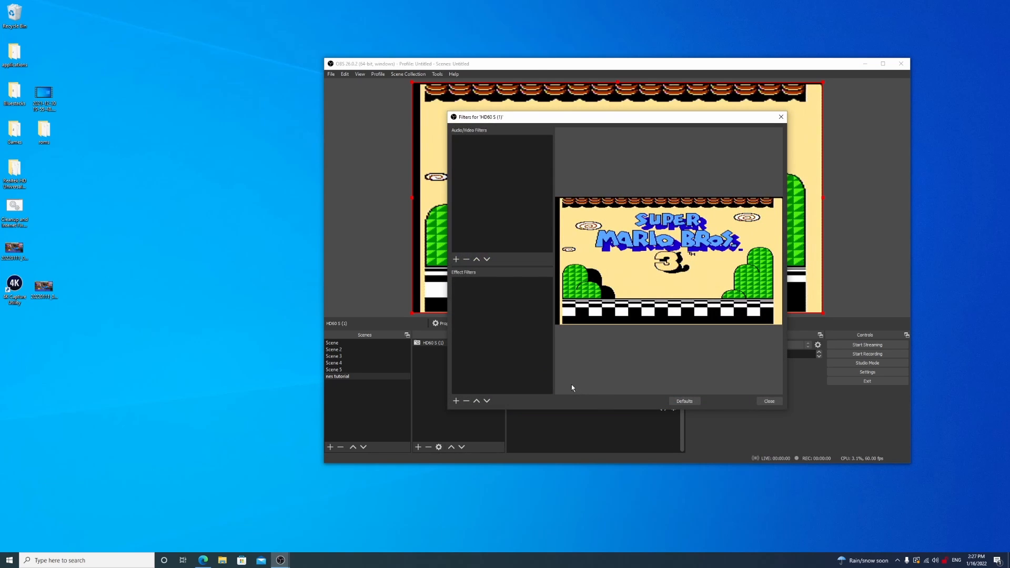
click(456, 402)
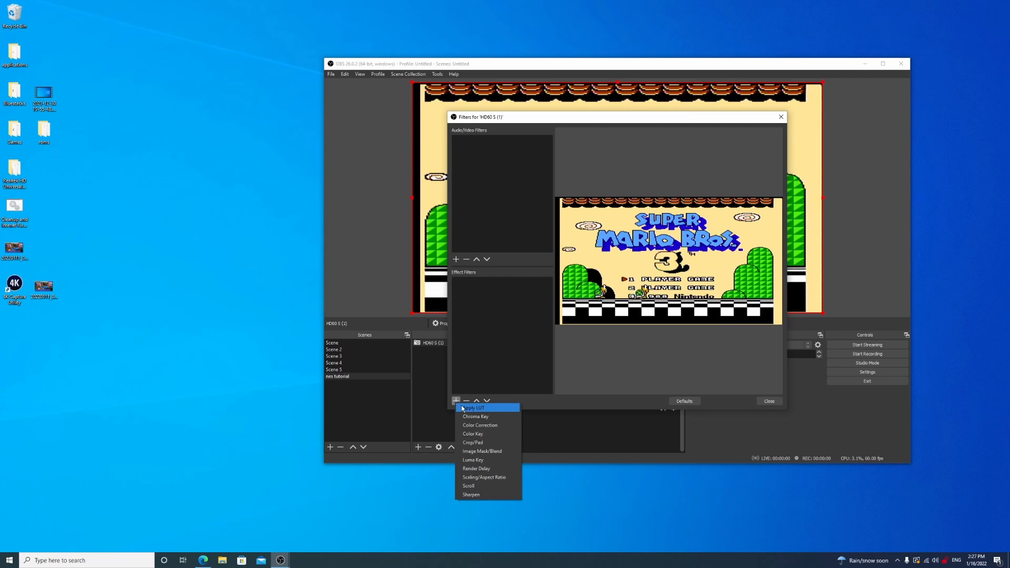
click(497, 425)
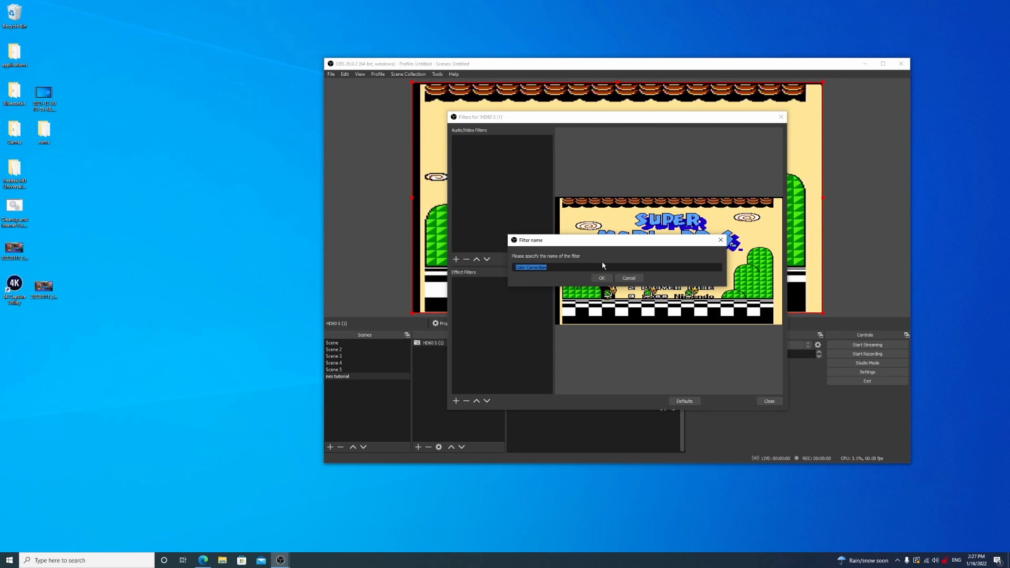
click(601, 275)
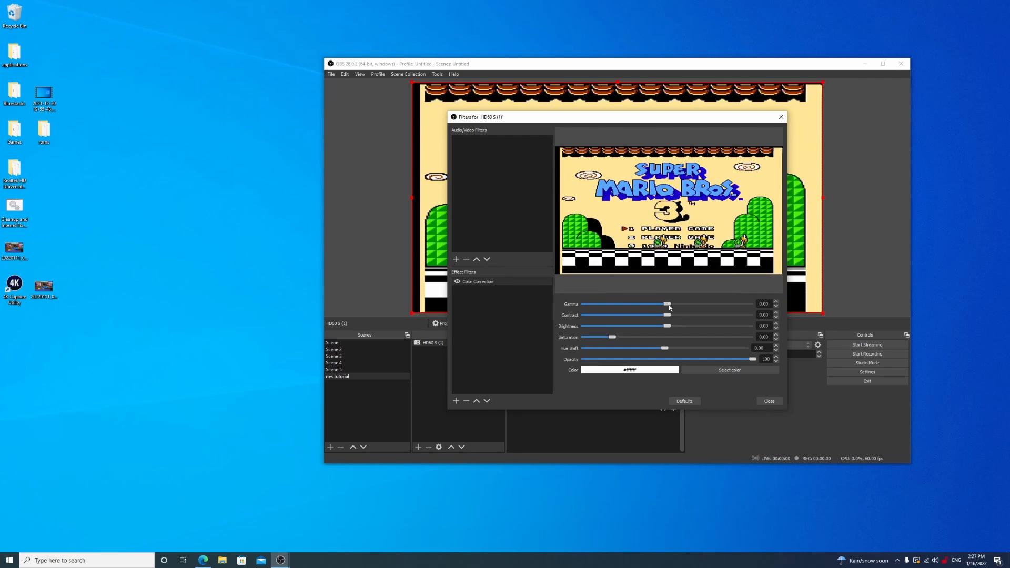
Step: Lower the Color Correction filter's contrast slightly, set its brightness to -0.12, and close the filters window
drag(666, 304, 655, 322)
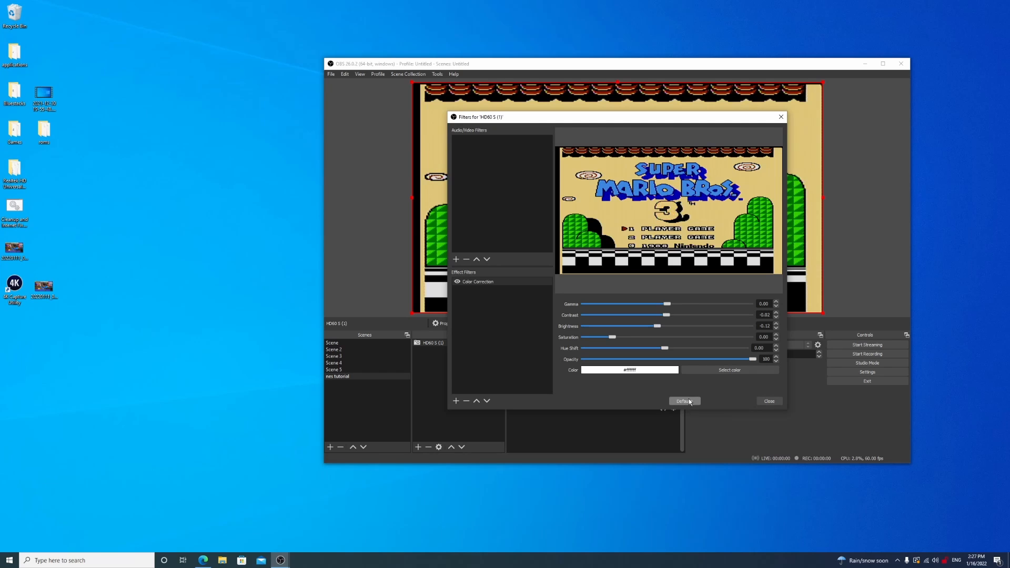
right_click(477, 283)
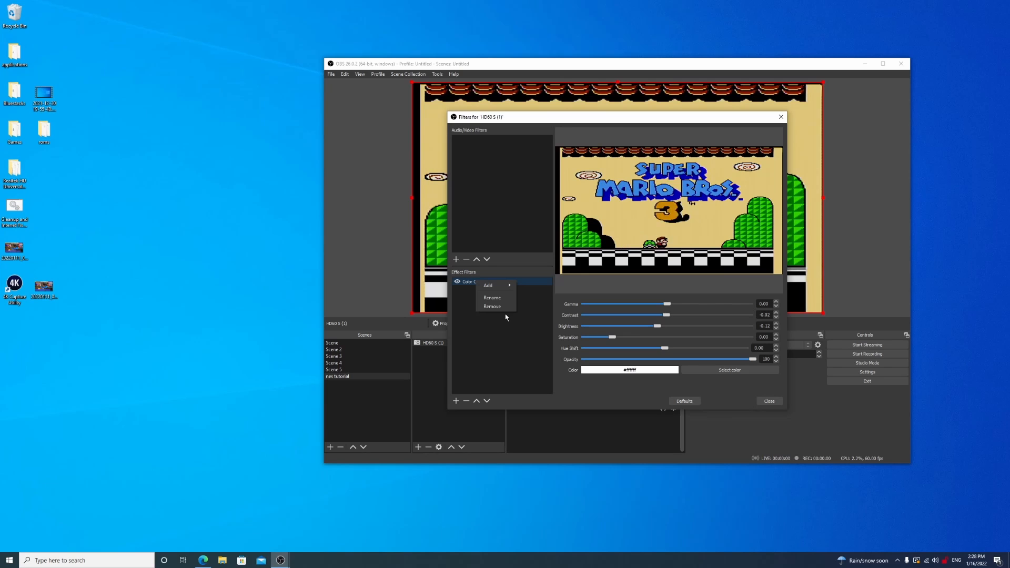
click(765, 402)
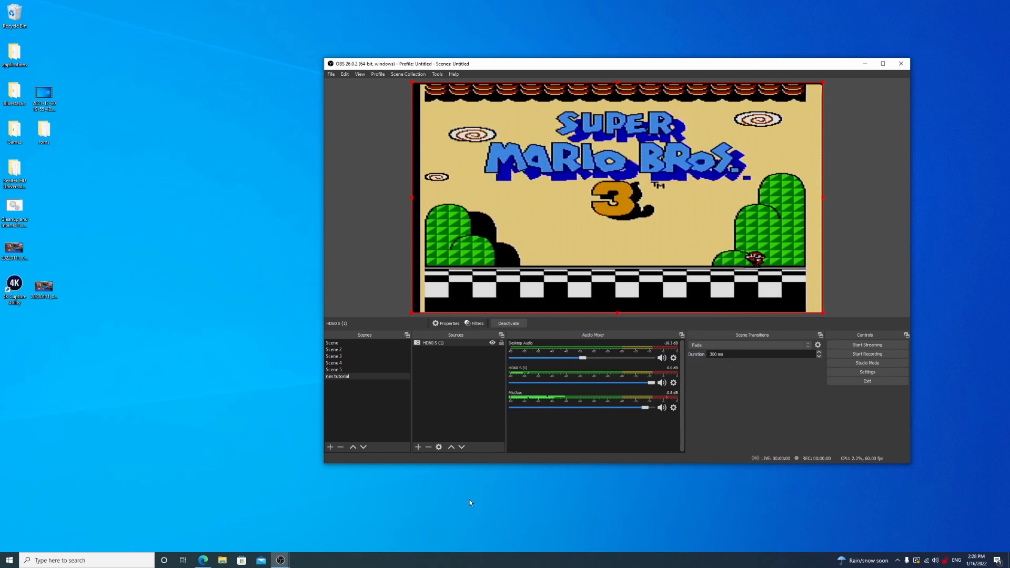